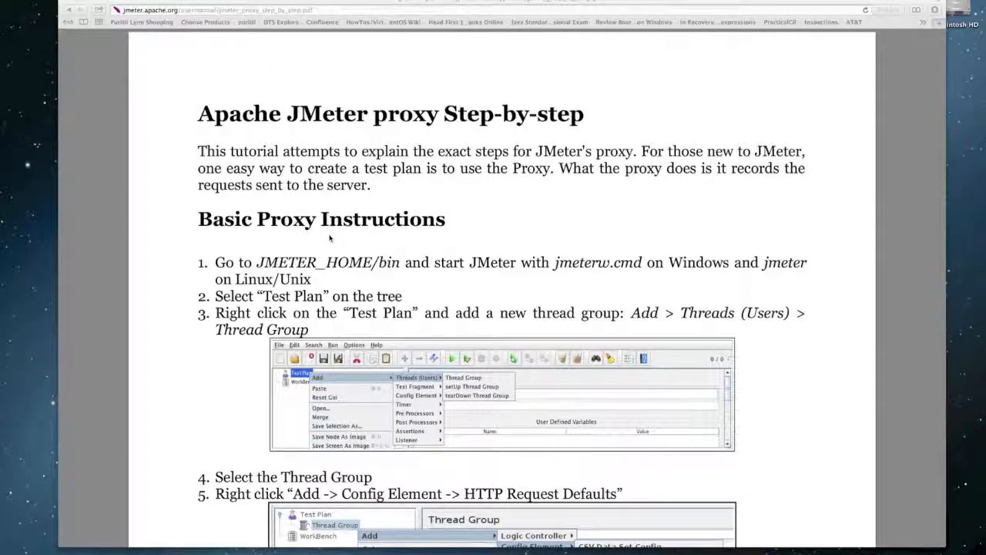
- Scroll the proxy guide down to the Thread Group and HTTP Request Defaults steps, then switch to JMeter
{"action": "scroll", "coordinate": [330, 239], "scroll_direction": "down", "scroll_amount": 3}
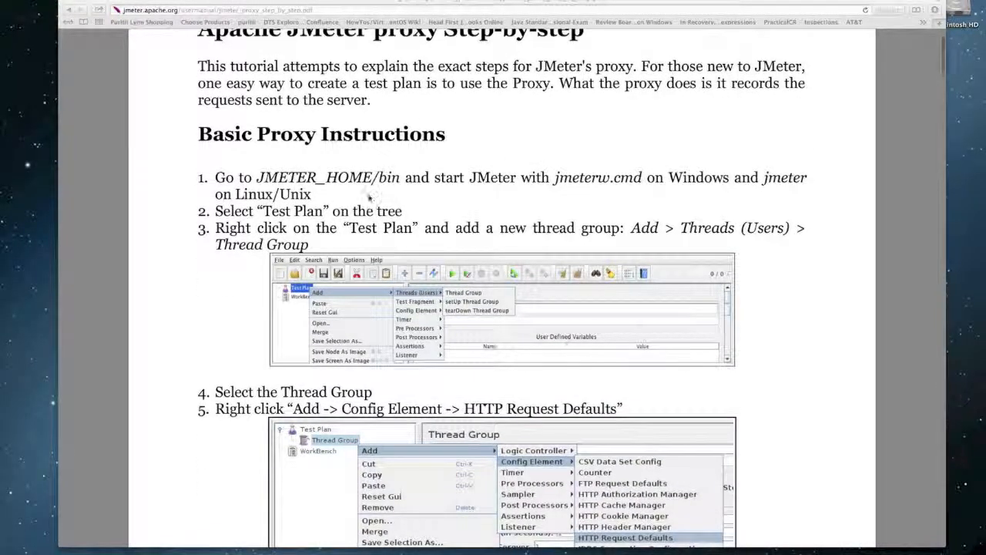
{"action": "scroll", "coordinate": [363, 197], "scroll_direction": "down", "scroll_amount": 2}
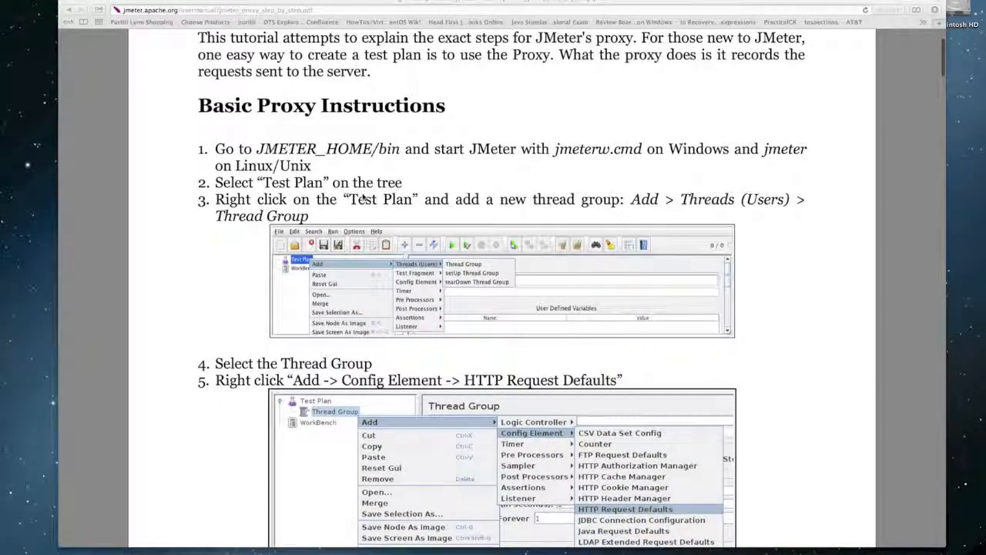
{"action": "scroll", "coordinate": [363, 198], "scroll_direction": "down", "scroll_amount": 3}
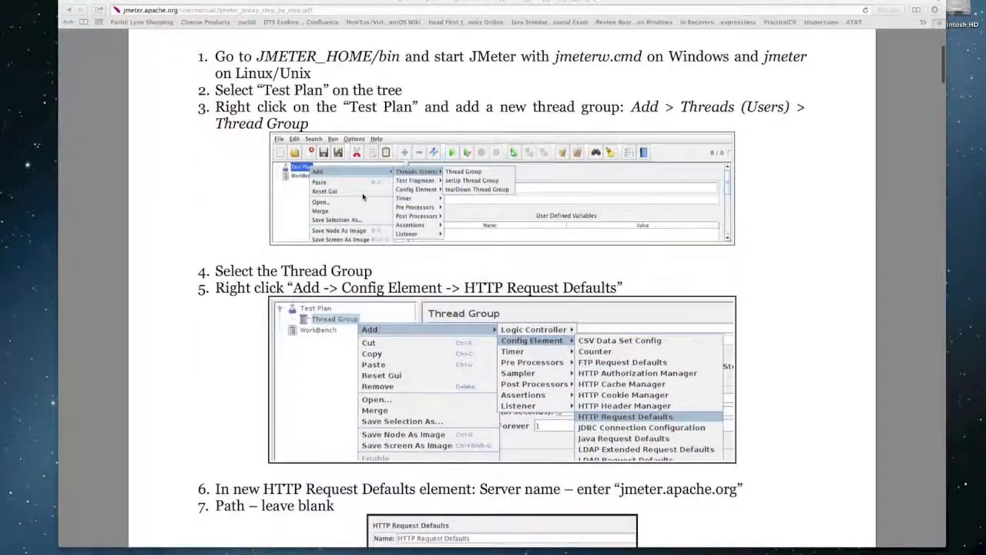
{"action": "scroll", "coordinate": [363, 197], "scroll_direction": "down", "scroll_amount": 1}
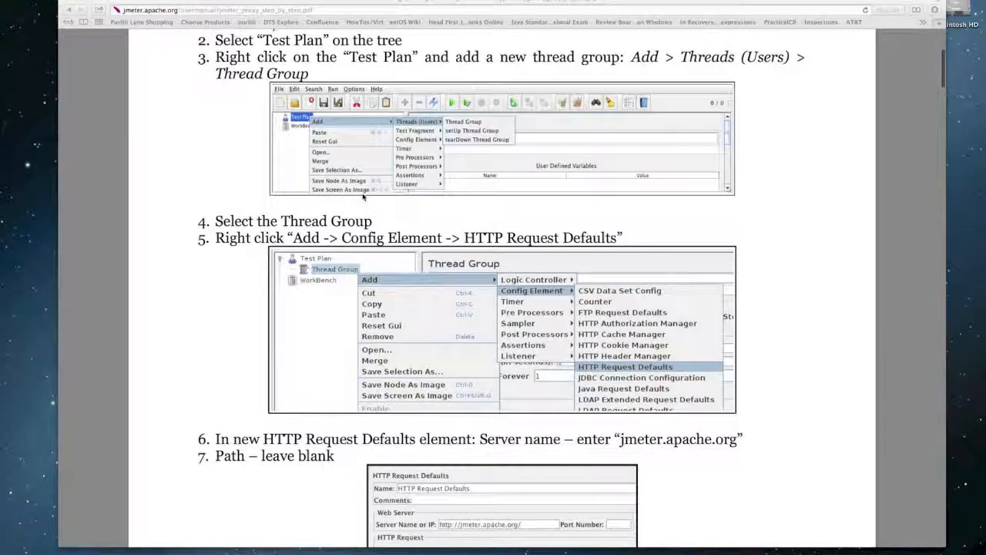
{"action": "scroll", "coordinate": [361, 186], "scroll_direction": "down", "scroll_amount": 1}
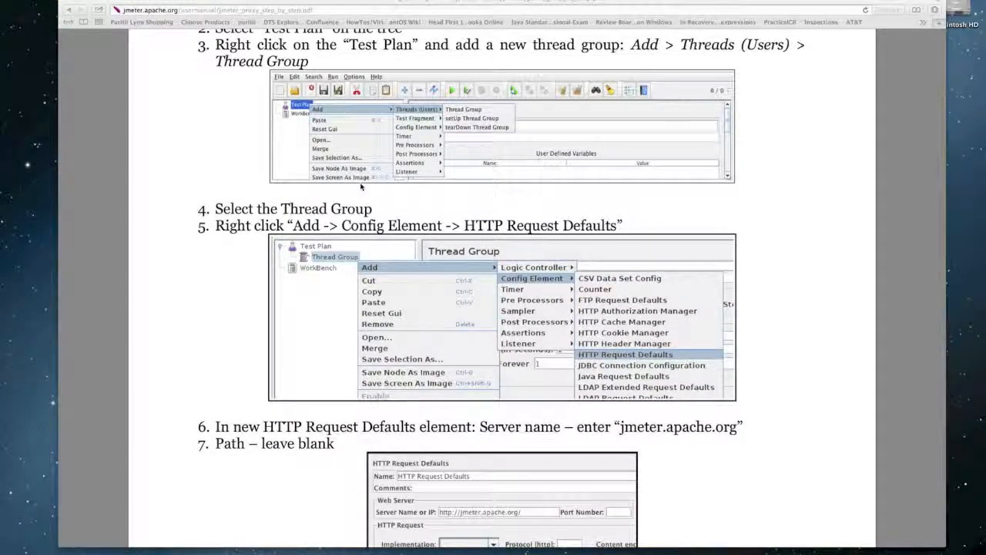
{"action": "key", "text": "super+Tab"}
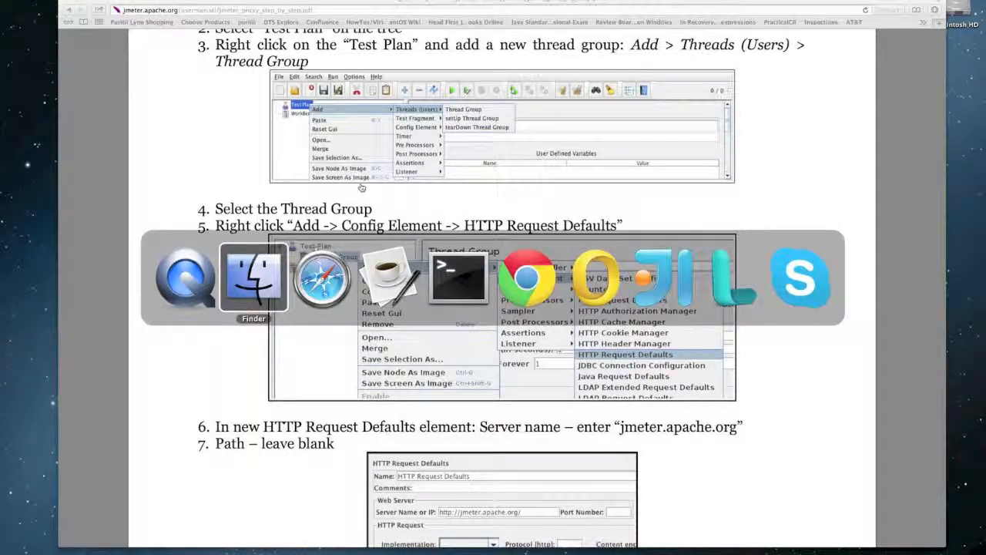
{"action": "key", "text": "super+Tab"}
{"action": "key", "text": "super+Tab"}
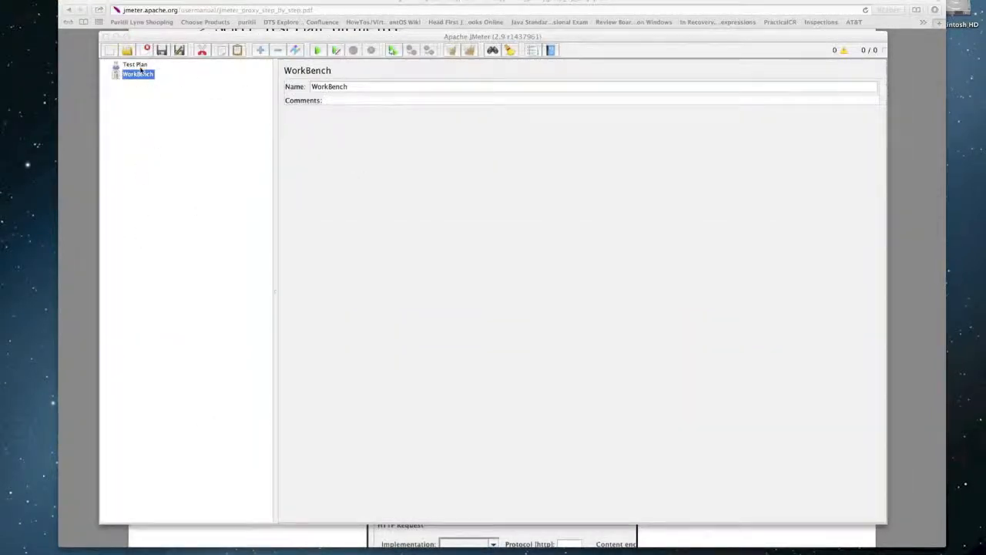
- Add a Thread Group under the Test Plan, then return to the Safari guide
{"action": "right_click", "coordinate": [140, 68]}
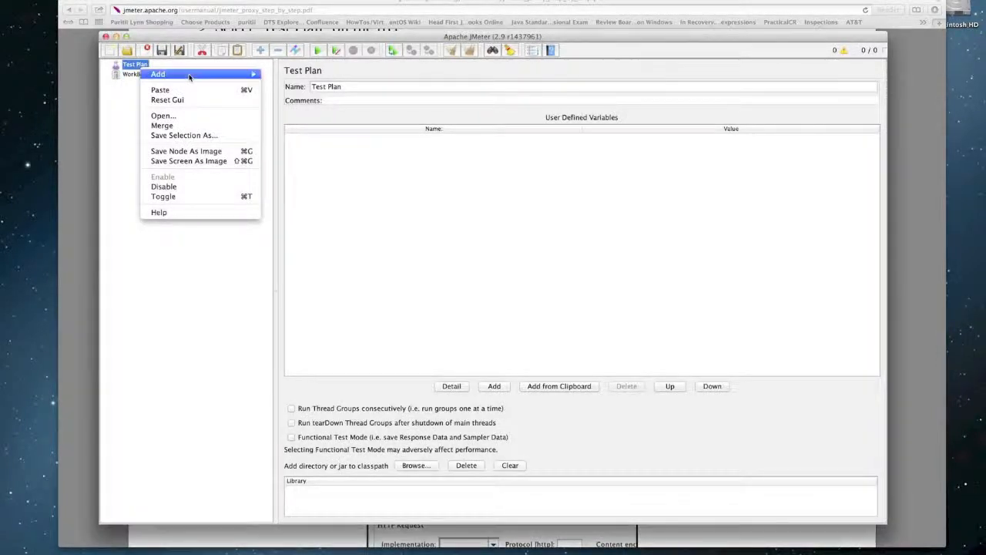
{"action": "mouse_move", "coordinate": [188, 75]}
{"action": "mouse_move", "coordinate": [298, 83]}
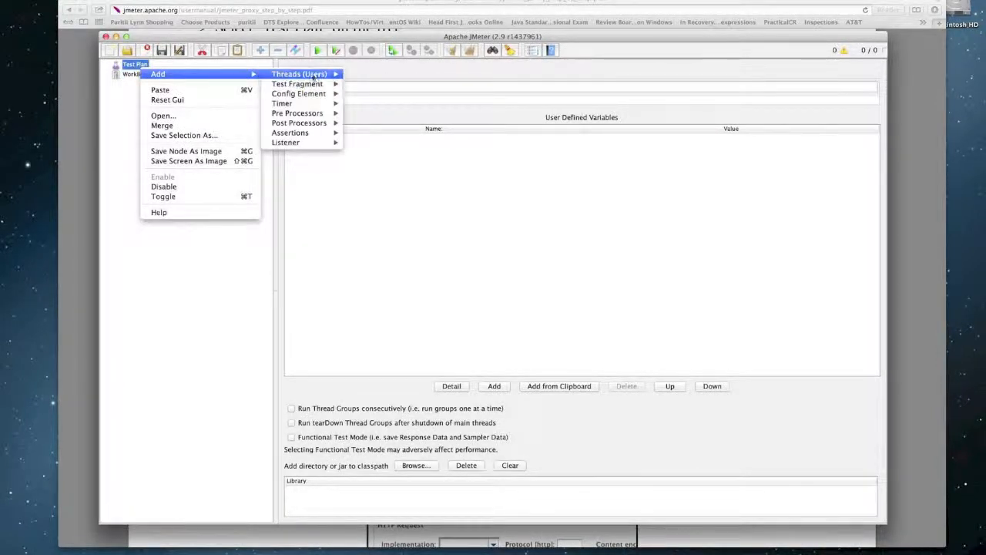
{"action": "left_click", "coordinate": [370, 75]}
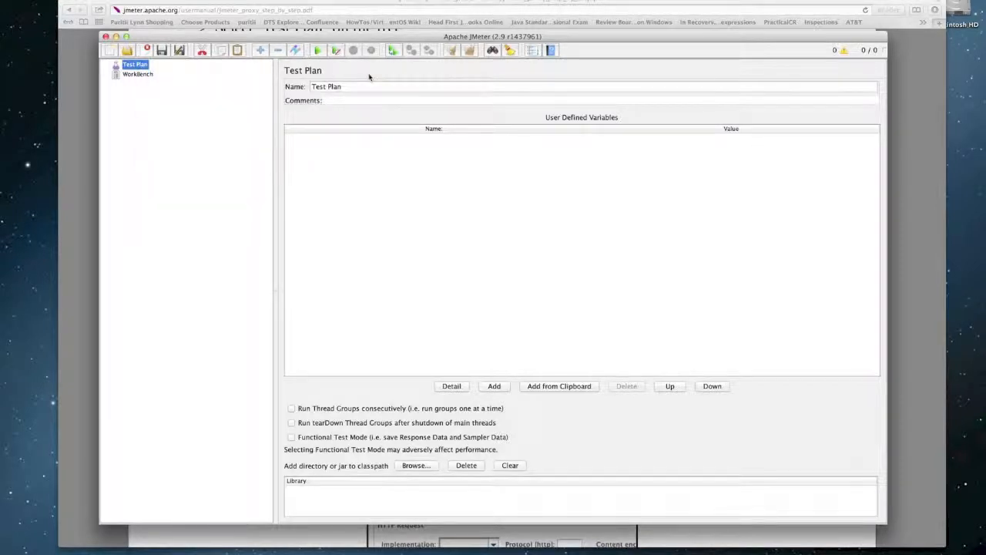
{"action": "key", "text": "super+Tab"}
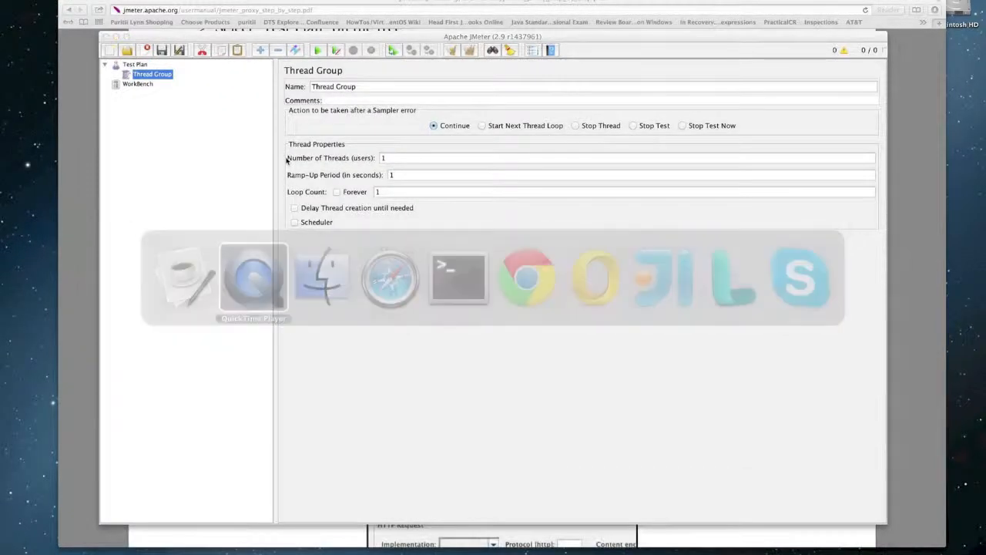
{"action": "left_click", "coordinate": [256, 194]}
{"action": "key", "text": "super+Tab"}
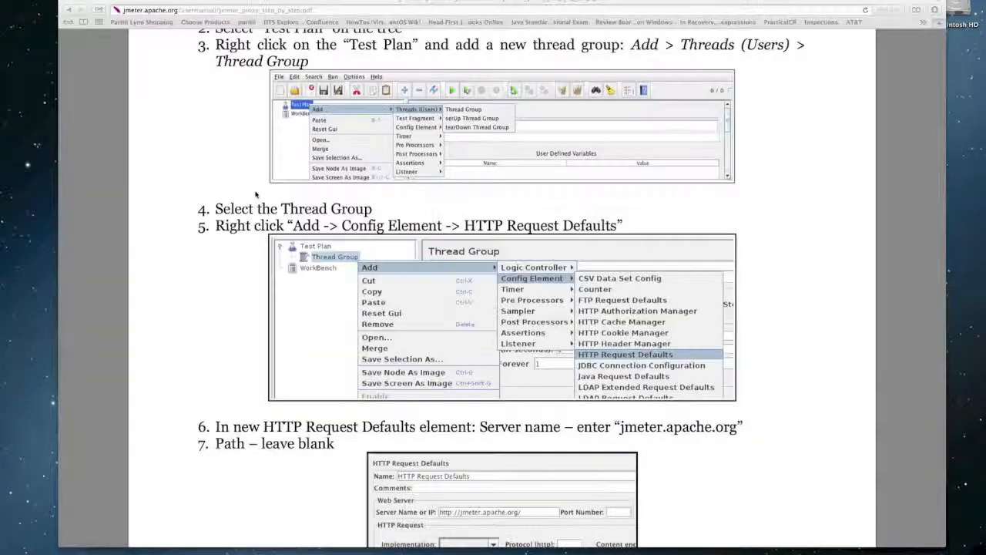
- Switch from the guide back to JMeter's Thread Group settings
{"action": "key", "text": "super+Tab"}
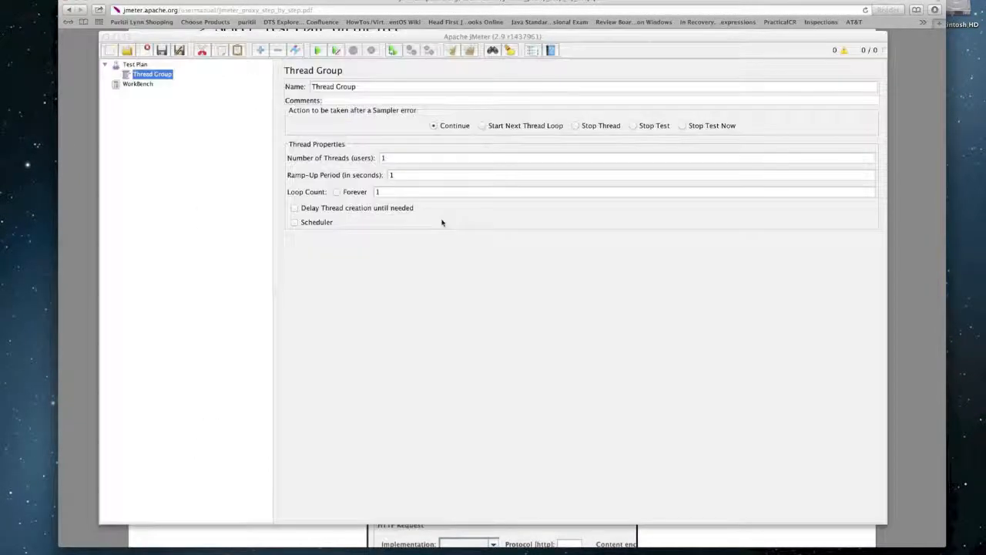
- Add a Config Element > HTTP Request Defaults under the Thread Group, then return to the guide
{"action": "right_click", "coordinate": [163, 77]}
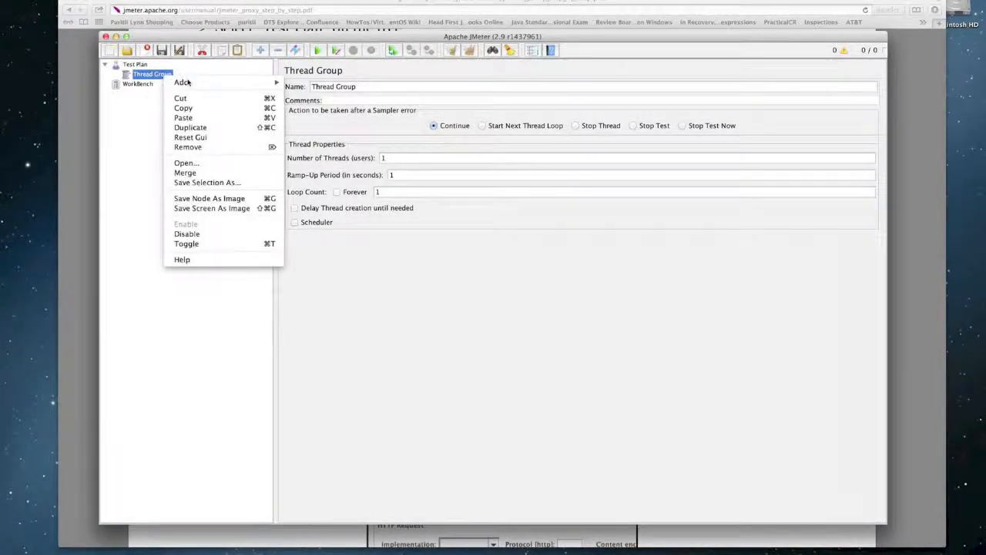
{"action": "mouse_move", "coordinate": [197, 83]}
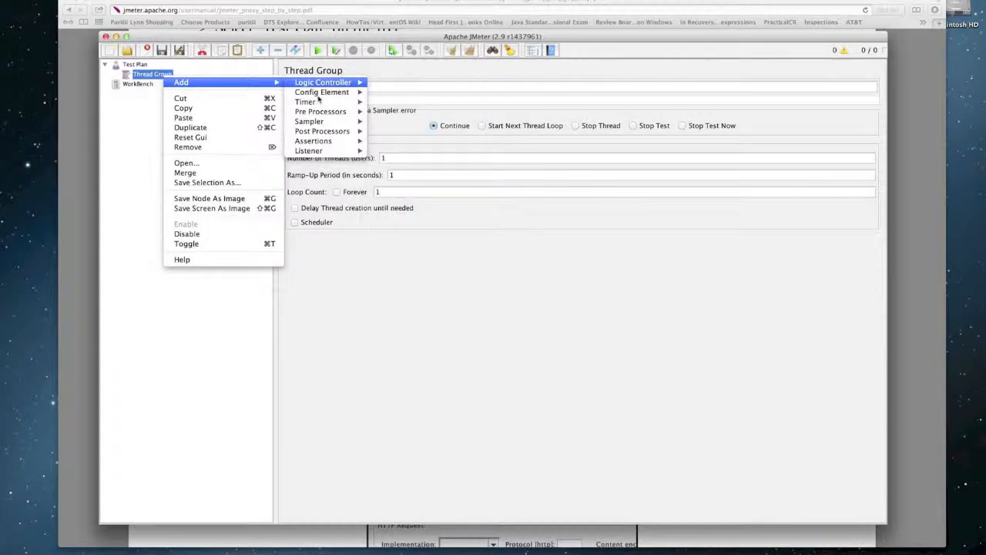
{"action": "mouse_move", "coordinate": [325, 98]}
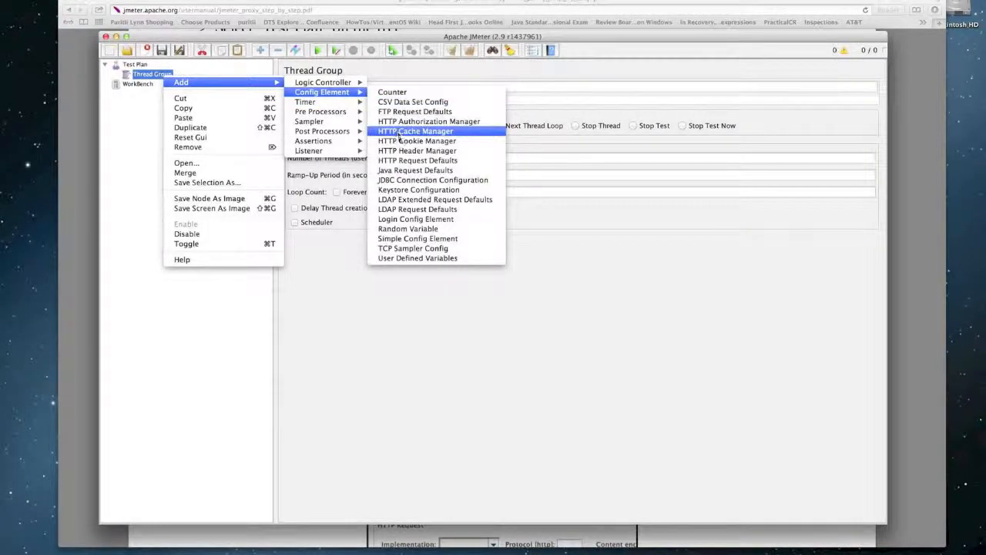
{"action": "left_click", "coordinate": [407, 160]}
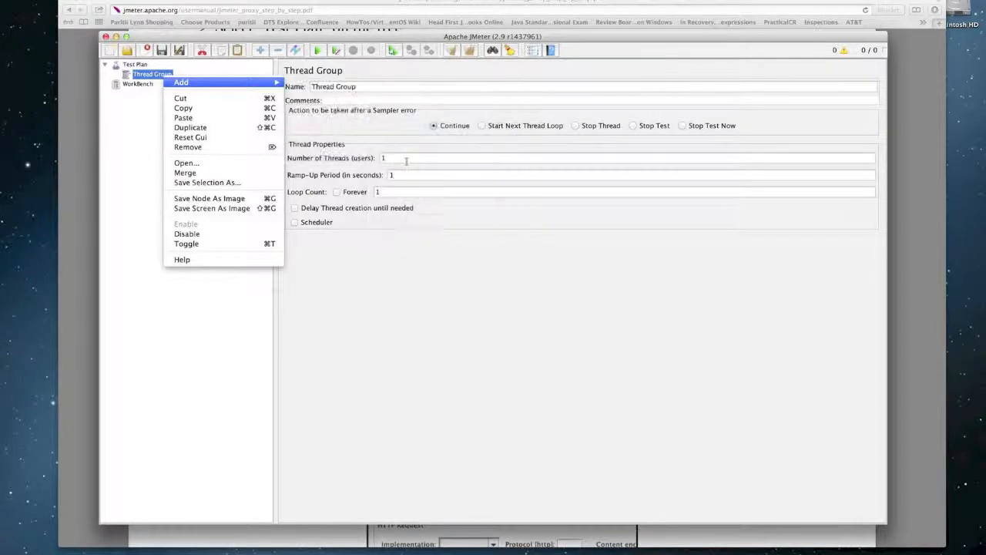
{"action": "key", "text": "super+Tab"}
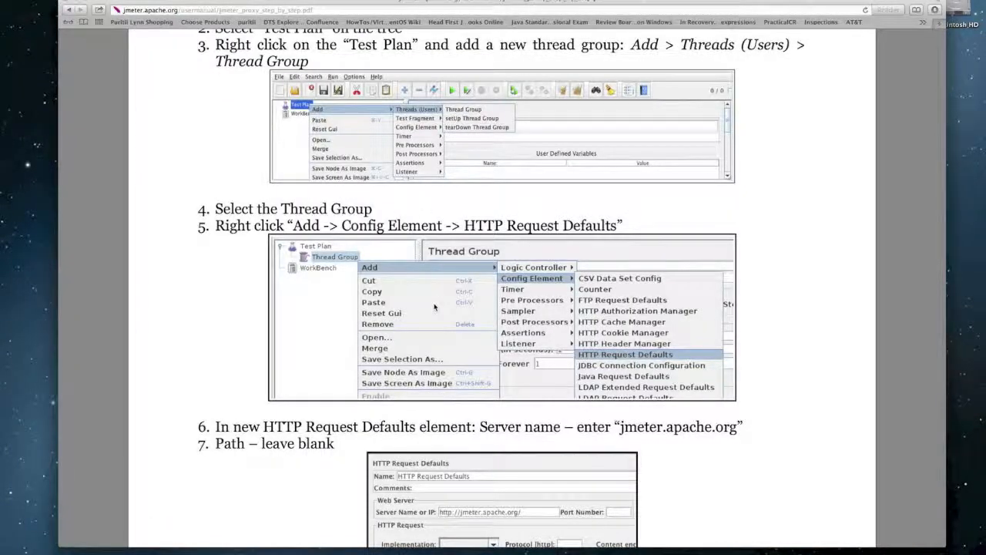
- Scroll the guide to steps 6–8 on server name, path and Recording Controller, then return to JMeter
{"action": "scroll", "coordinate": [434, 307], "scroll_direction": "down", "scroll_amount": 5}
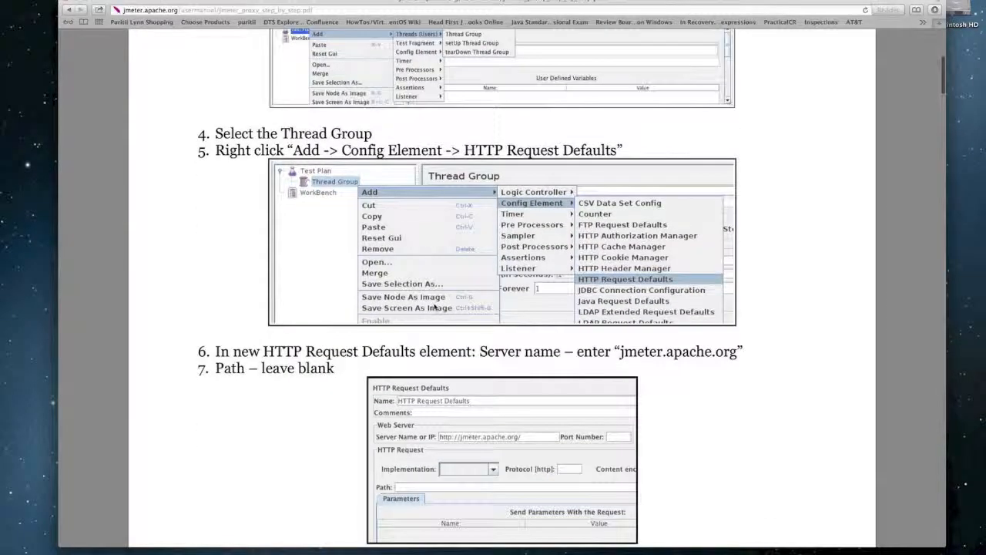
{"action": "scroll", "coordinate": [435, 307], "scroll_direction": "down", "scroll_amount": 3}
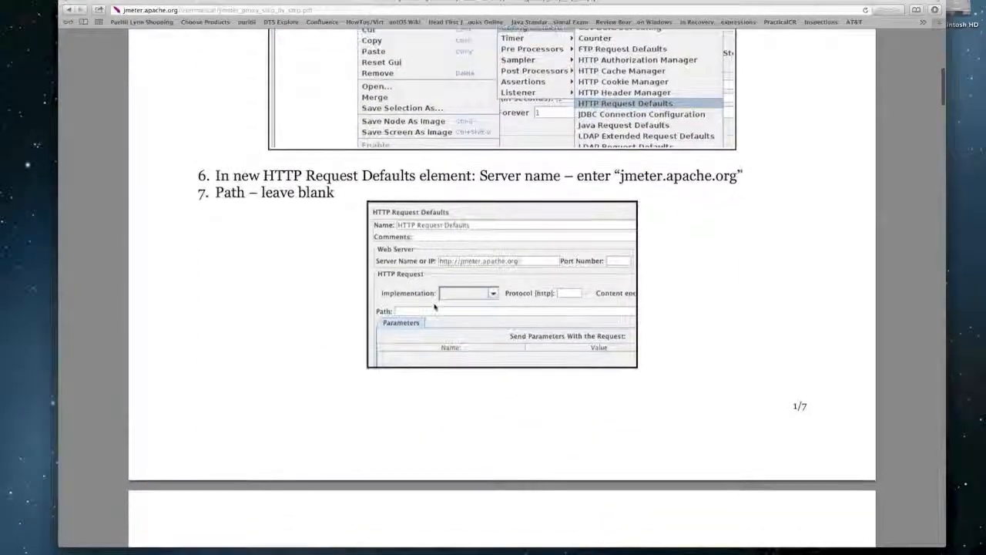
{"action": "scroll", "coordinate": [434, 306], "scroll_direction": "down", "scroll_amount": 2}
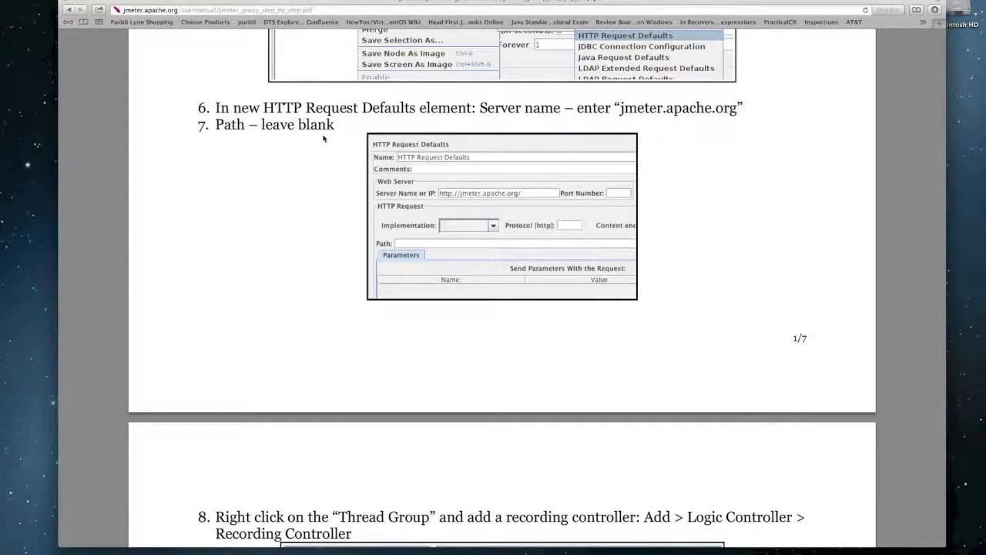
{"action": "key", "text": "super+Tab"}
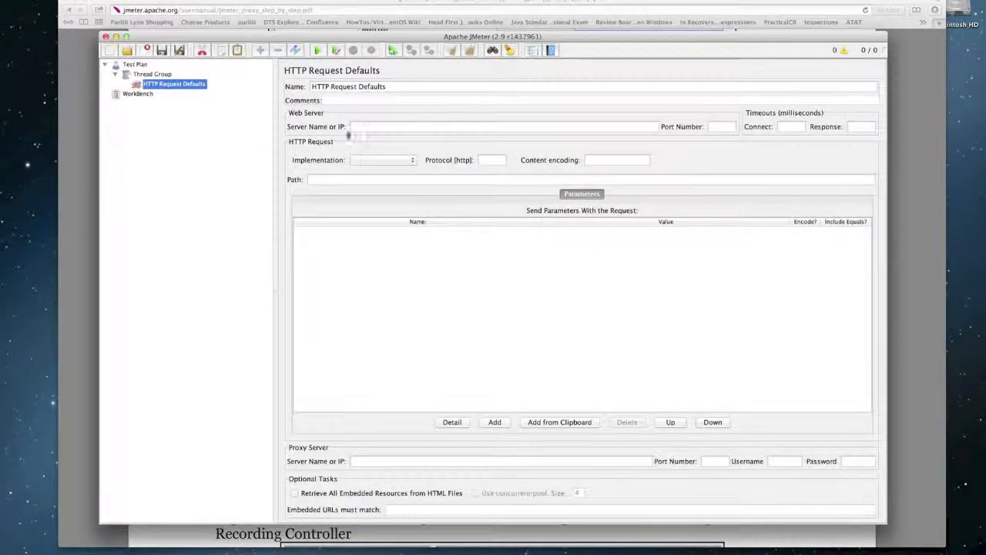
- Start entering localhost as the HTTP Request Defaults server name, then switch to the guide
{"action": "left_click", "coordinate": [365, 128]}
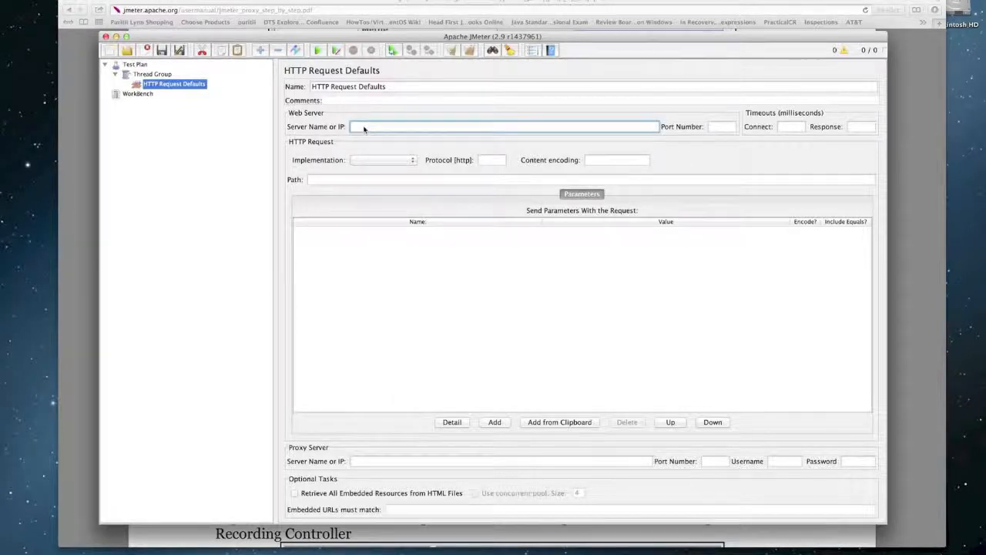
{"action": "type", "text": "localhost"}
{"action": "key", "text": "super+Tab"}
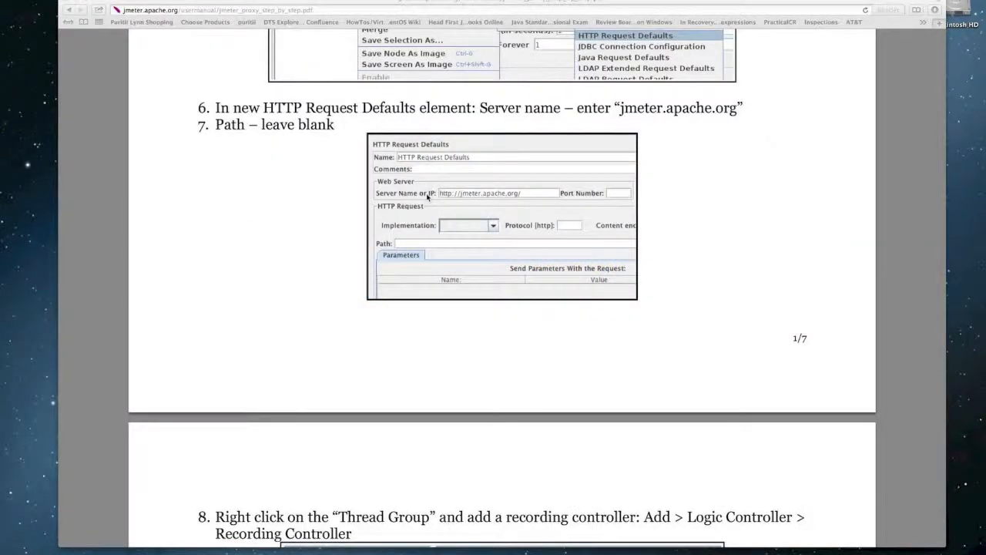
- Scroll the guide to steps 8–12 on the Recording Controller and HTTP Proxy Server, then return to JMeter
{"action": "scroll", "coordinate": [427, 196], "scroll_direction": "down", "scroll_amount": 3}
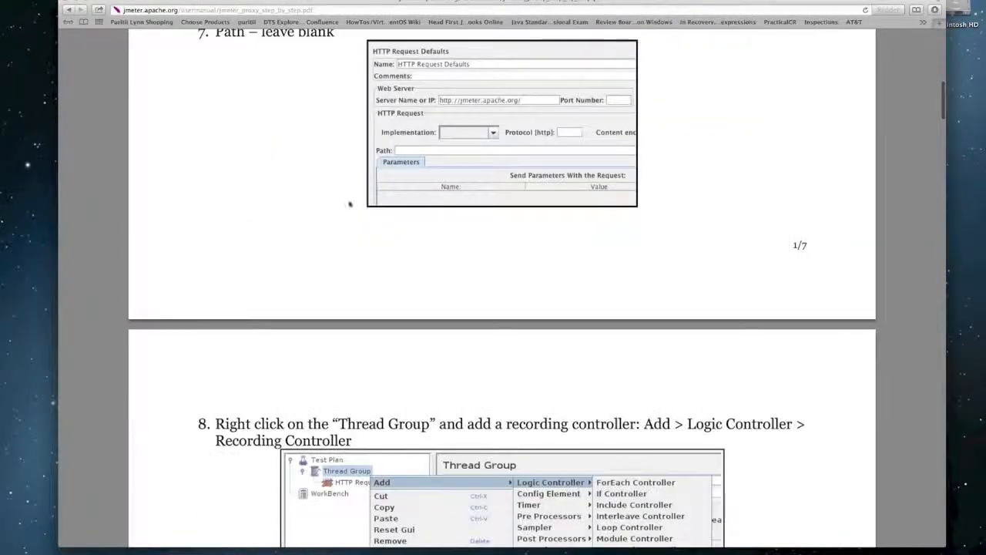
{"action": "scroll", "coordinate": [344, 209], "scroll_direction": "down", "scroll_amount": 10}
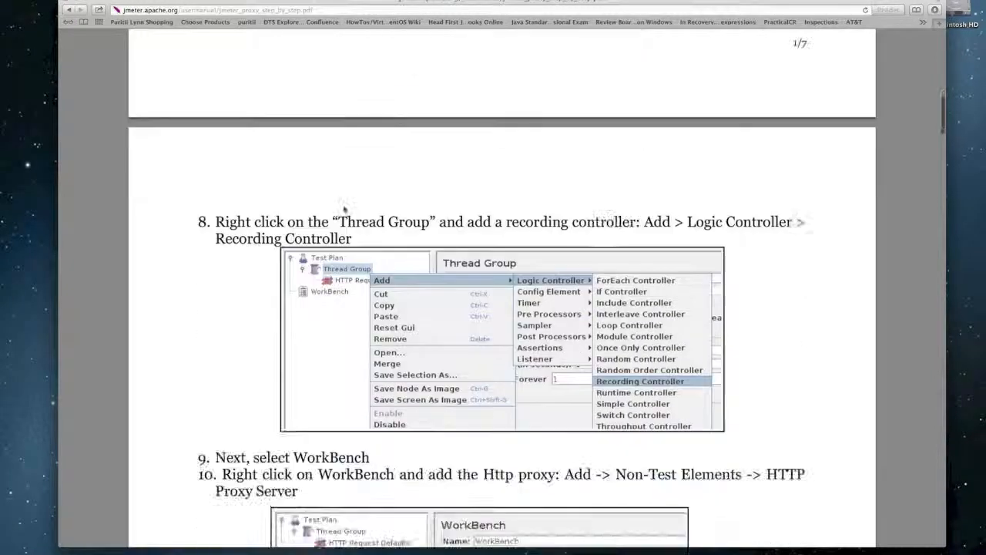
{"action": "scroll", "coordinate": [343, 209], "scroll_direction": "down", "scroll_amount": 3}
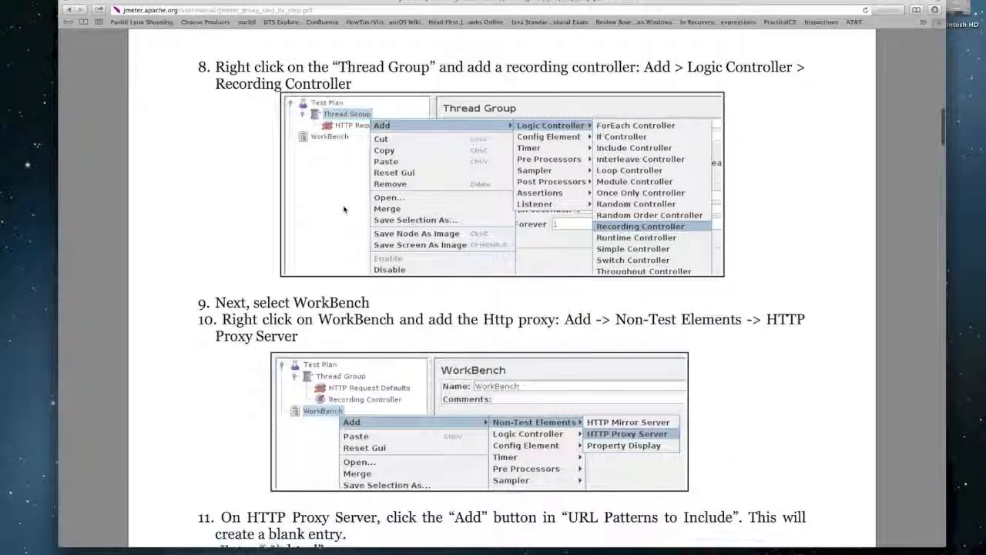
{"action": "scroll", "coordinate": [343, 209], "scroll_direction": "down", "scroll_amount": 1}
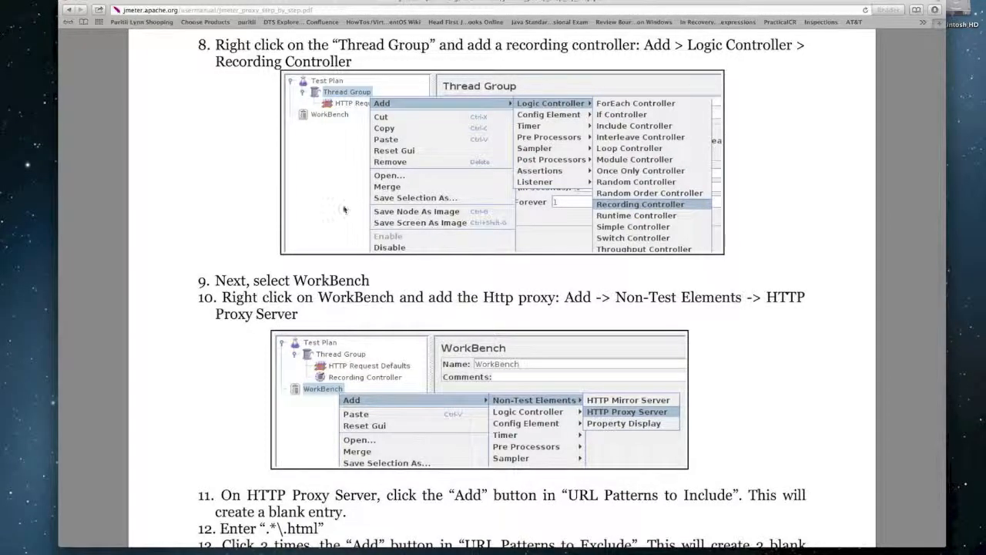
{"action": "key", "text": "super+Tab"}
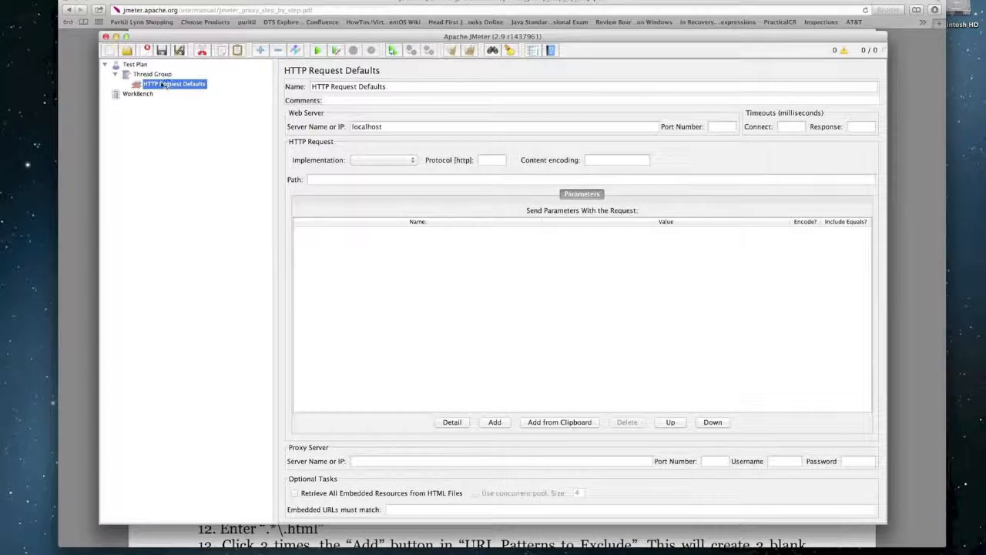
- Add a Logic Controller > Recording Controller to the Thread Group, then return to the guide
{"action": "right_click", "coordinate": [157, 75]}
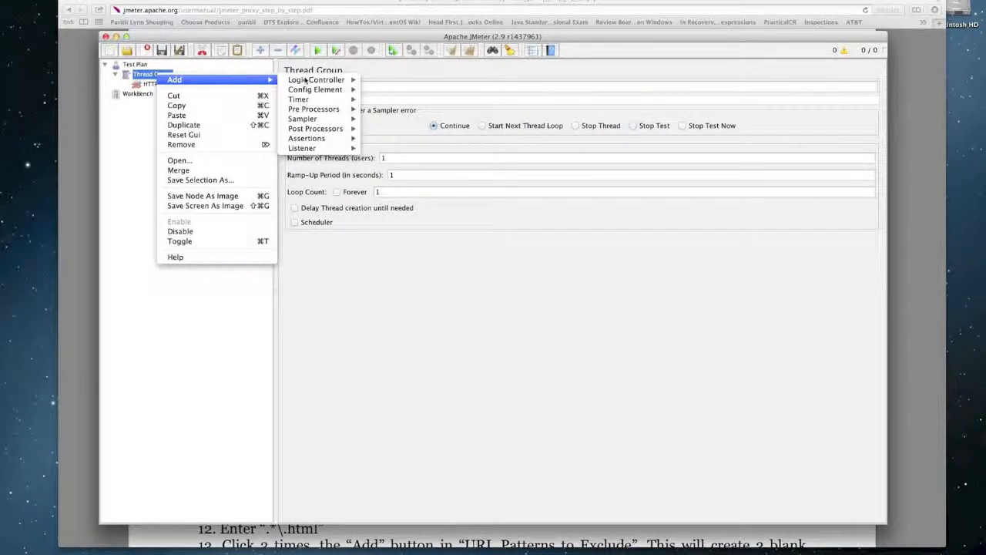
{"action": "mouse_move", "coordinate": [308, 80]}
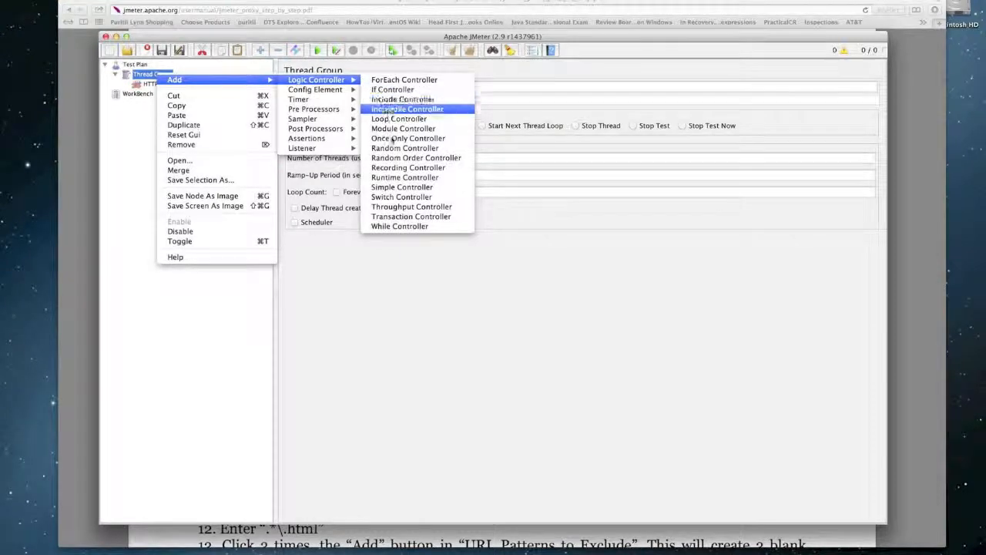
{"action": "left_click", "coordinate": [405, 167]}
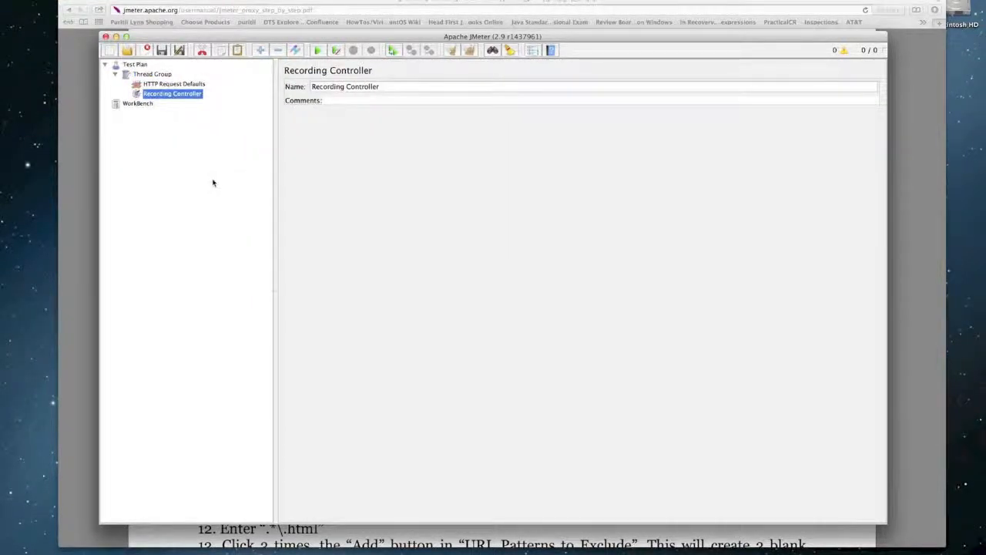
{"action": "key", "text": "super+Tab"}
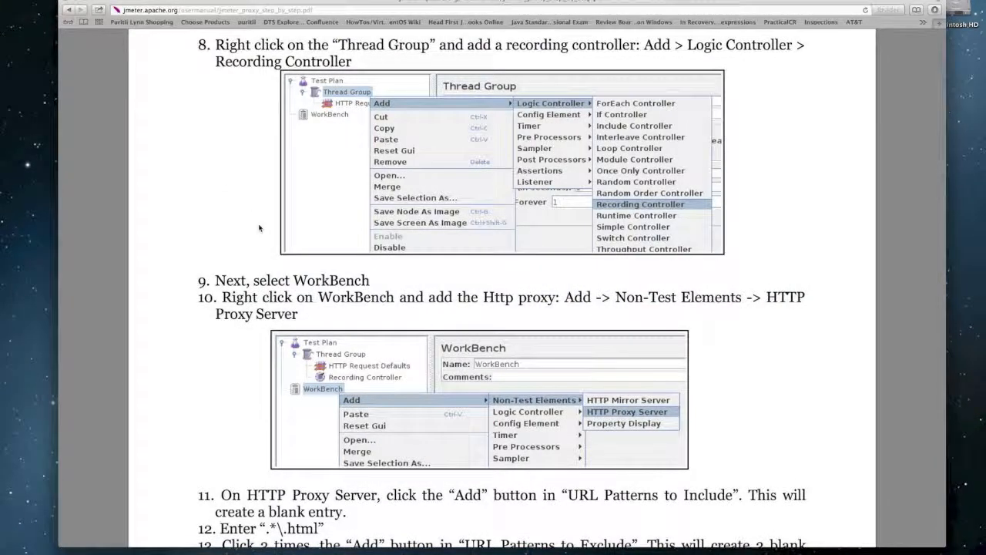
- Scroll the guide to steps 13–14 and the URL Patterns screenshot, then go back to JMeter
{"action": "scroll", "coordinate": [260, 228], "scroll_direction": "down", "scroll_amount": 3}
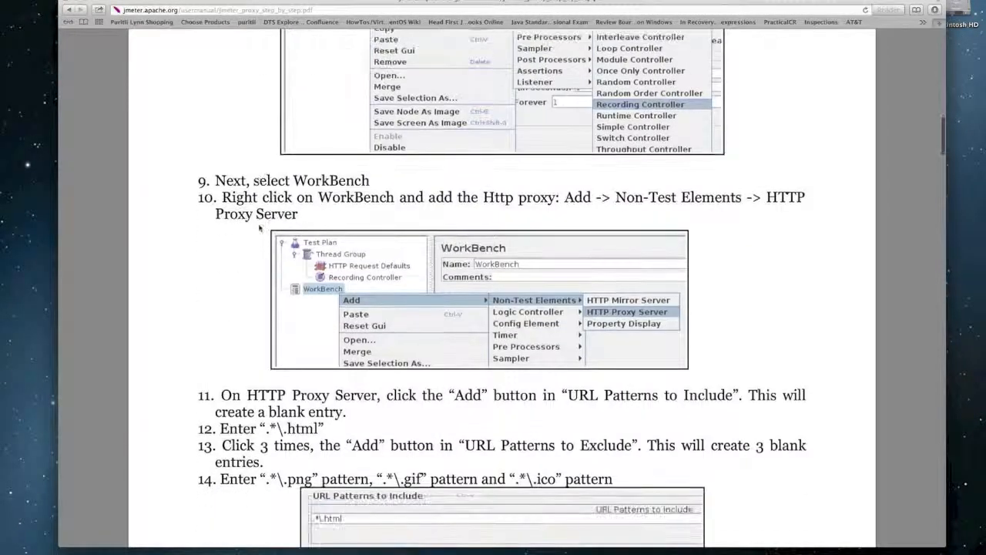
{"action": "scroll", "coordinate": [260, 227], "scroll_direction": "down", "scroll_amount": 2}
{"action": "scroll", "coordinate": [260, 227], "scroll_direction": "down", "scroll_amount": 2}
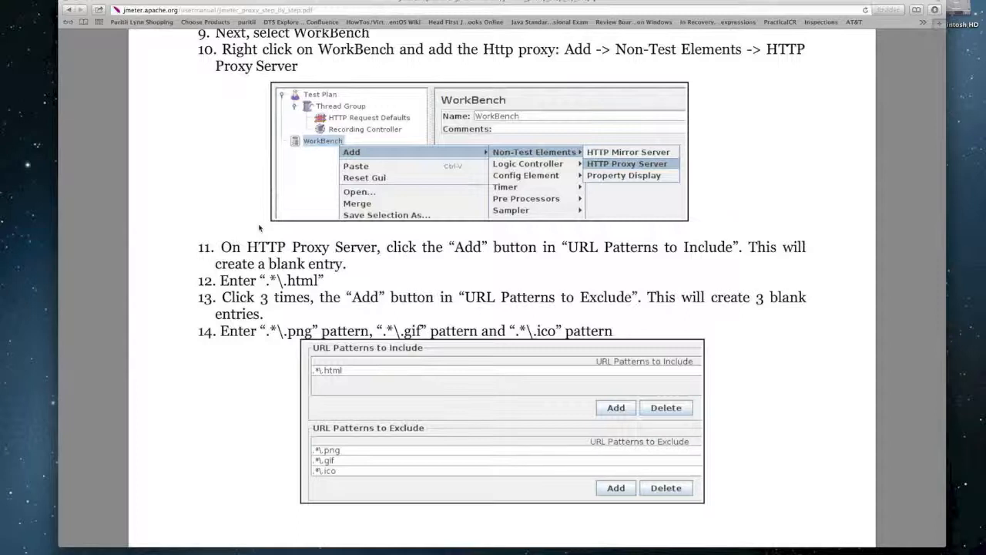
{"action": "key", "text": "super+Tab"}
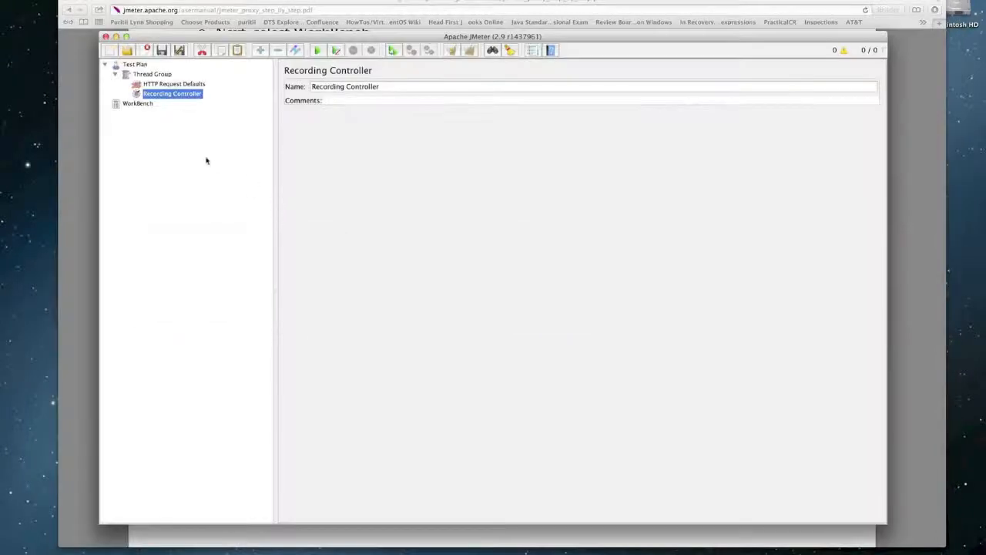
- Add a Non-Test Elements > HTTP Proxy Server under the WorkBench, then return to the guide
{"action": "right_click", "coordinate": [136, 104]}
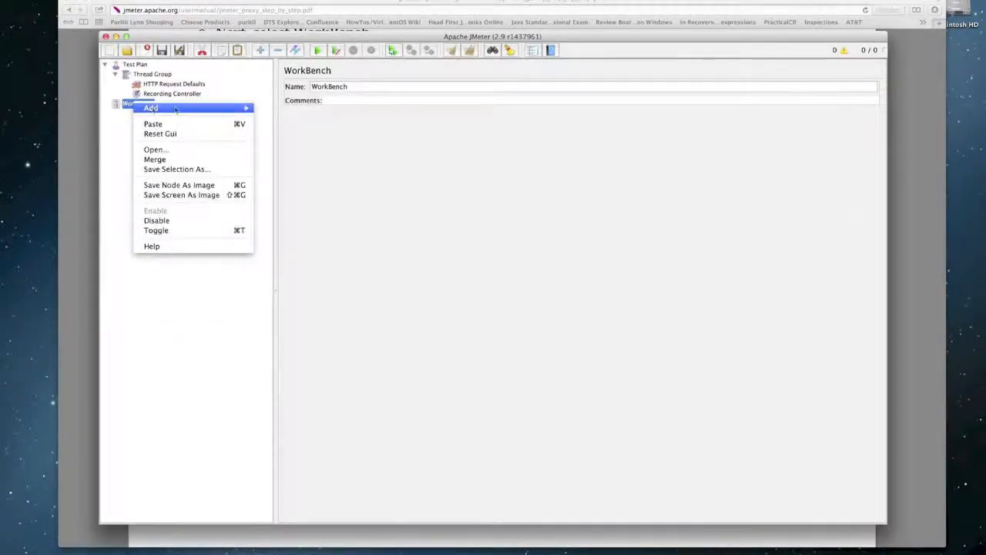
{"action": "mouse_move", "coordinate": [195, 110]}
{"action": "mouse_move", "coordinate": [280, 117]}
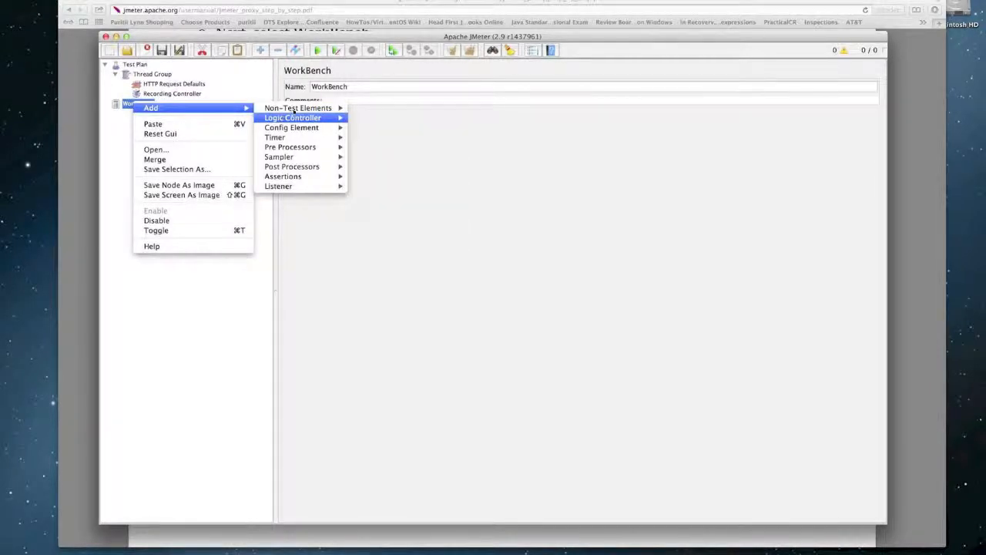
{"action": "mouse_move", "coordinate": [308, 108]}
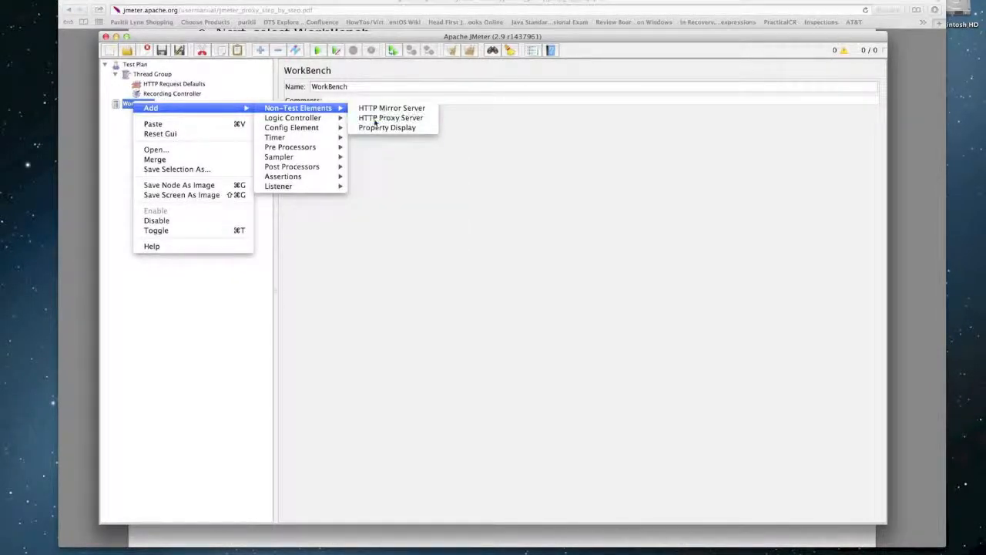
{"action": "left_click", "coordinate": [375, 119]}
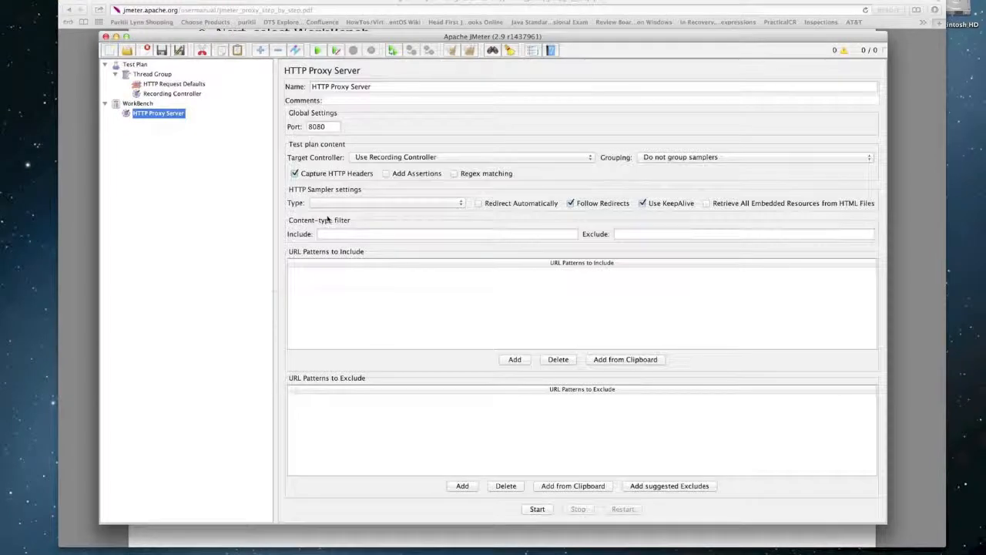
{"action": "key", "text": "super+Tab"}
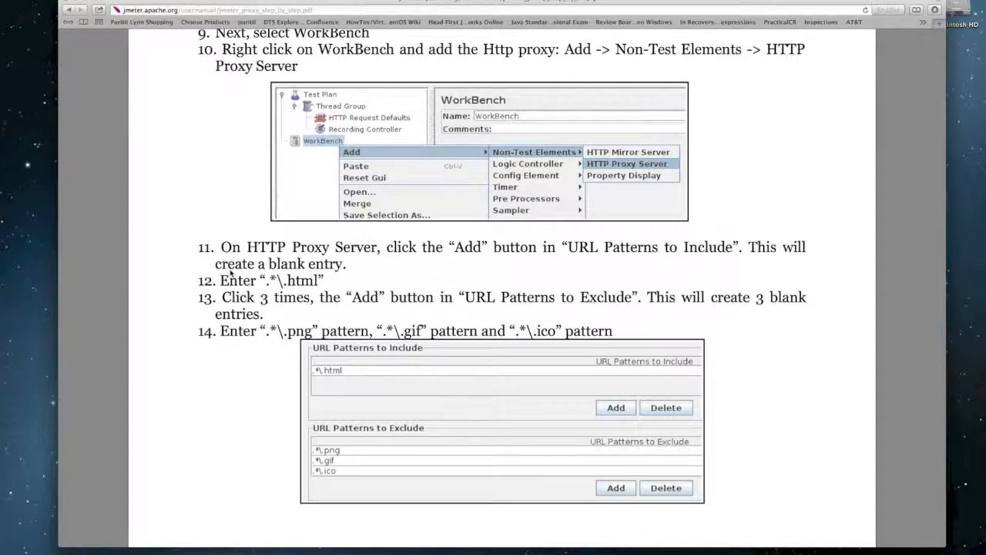
- Back in JMeter, add blank rows to the proxy's URL Patterns to Include list
{"action": "key", "text": "super+Tab"}
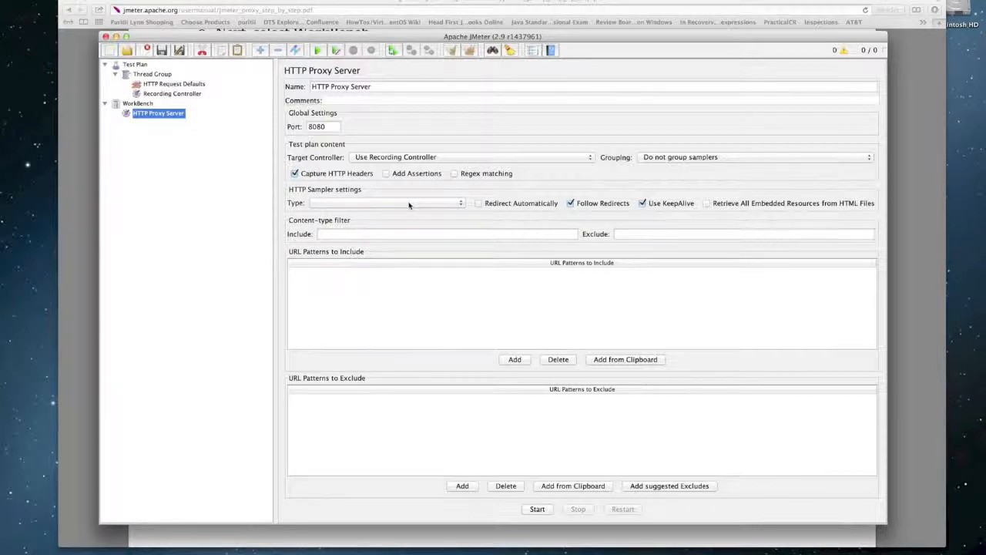
{"action": "left_click", "coordinate": [513, 359]}
{"action": "left_click", "coordinate": [510, 359]}
- Enter a wildcard pattern in the first URL Patterns to Include row
{"action": "left_click", "coordinate": [420, 280]}
{"action": "left_click", "coordinate": [415, 273]}
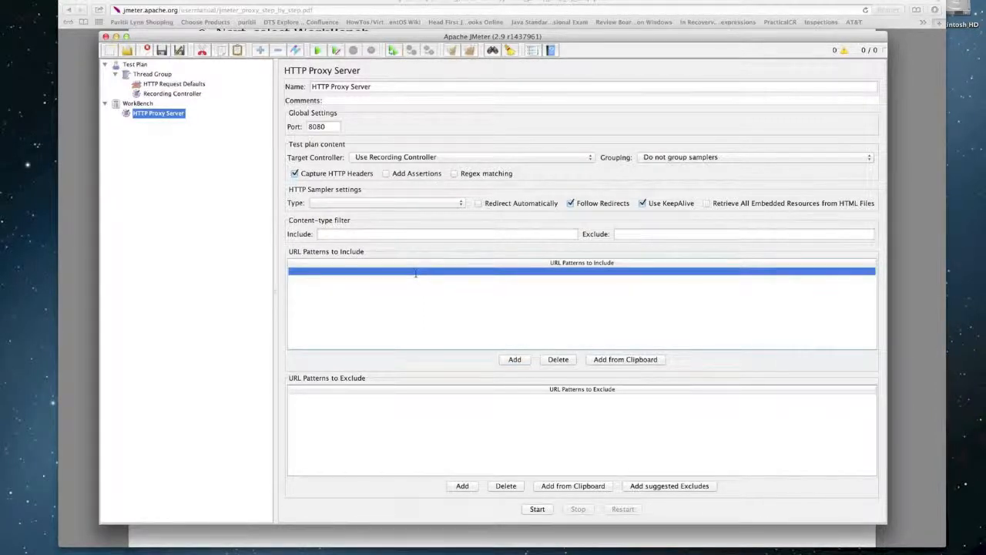
{"action": "double_click", "coordinate": [415, 273]}
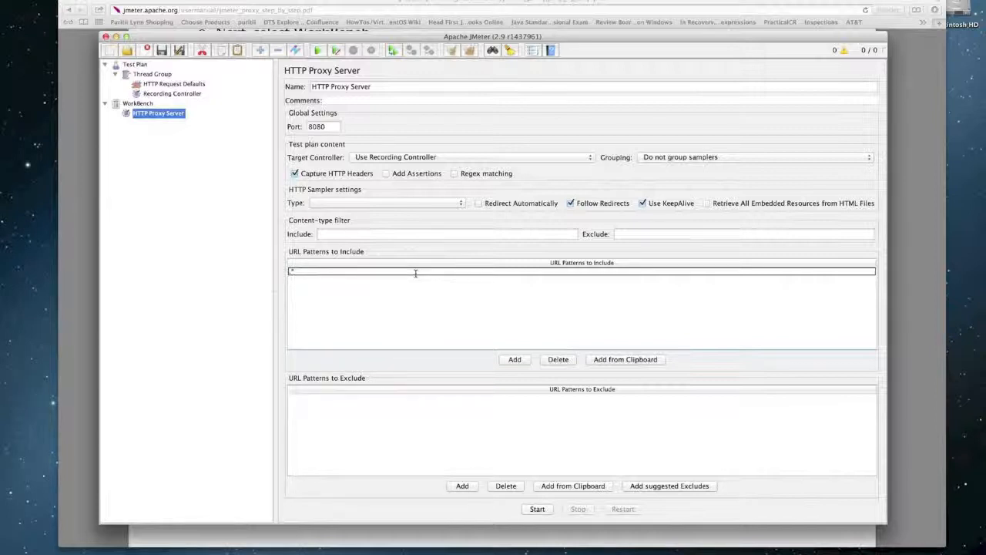
{"action": "left_click", "coordinate": [415, 276]}
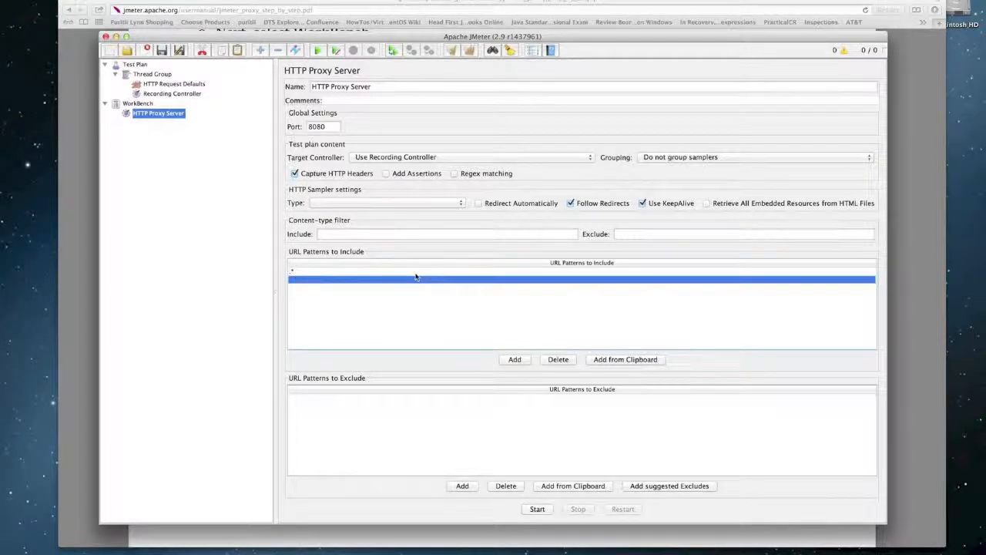
- Read further down the step-by-step guide in Safari, then return to JMeter
{"action": "key", "text": "super+Tab"}
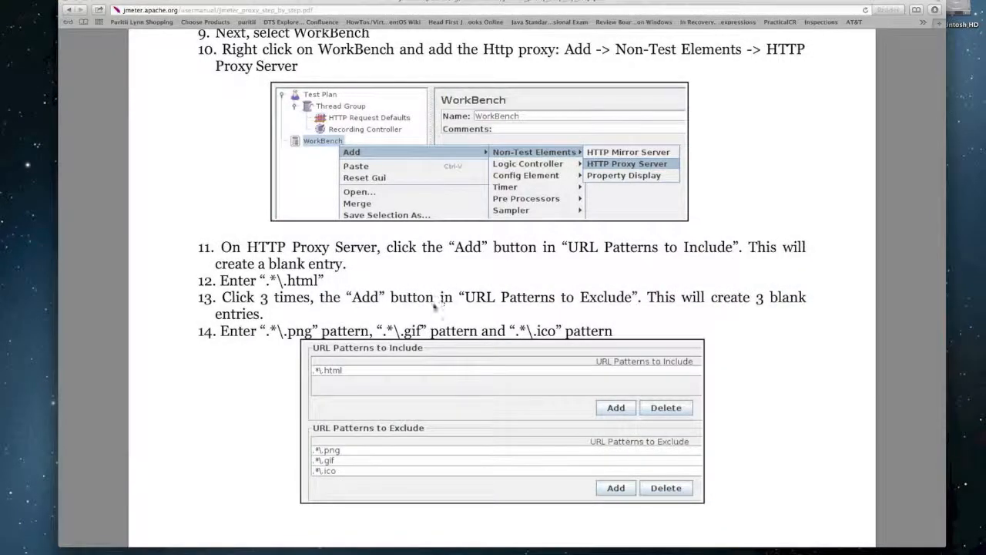
{"action": "scroll", "coordinate": [434, 306], "scroll_direction": "down", "scroll_amount": 1}
{"action": "scroll", "coordinate": [434, 305], "scroll_direction": "down", "scroll_amount": 1}
{"action": "scroll", "coordinate": [434, 306], "scroll_direction": "down", "scroll_amount": 2}
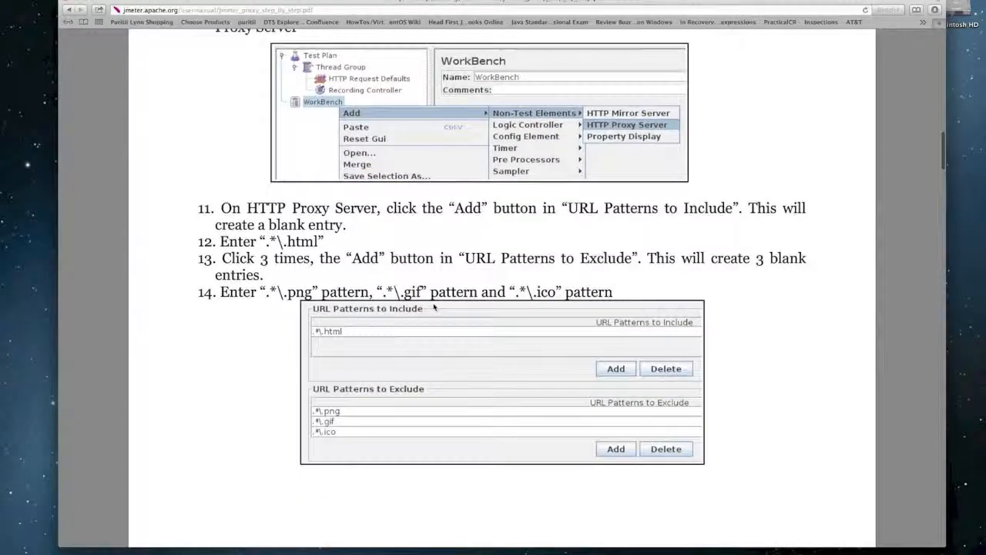
{"action": "scroll", "coordinate": [434, 305], "scroll_direction": "down", "scroll_amount": 3}
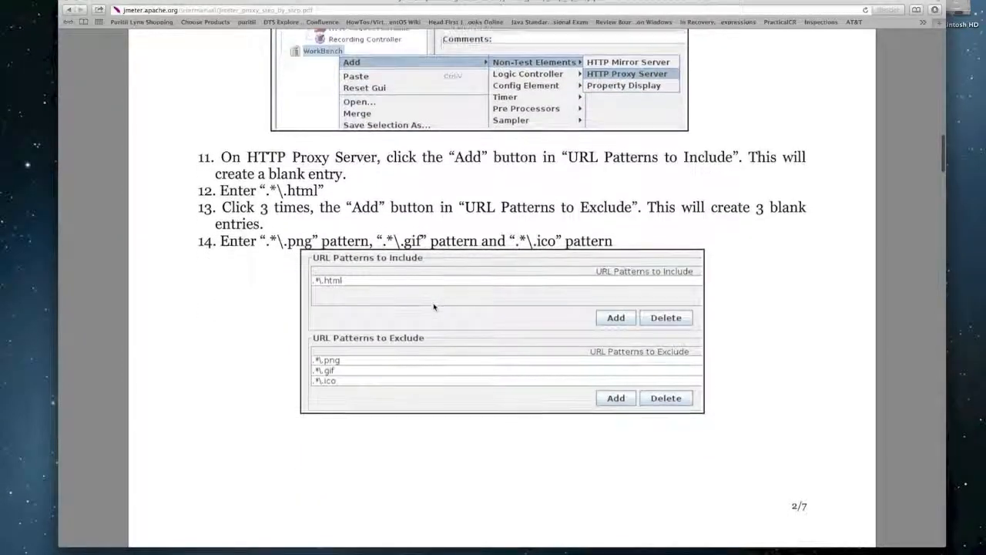
{"action": "scroll", "coordinate": [434, 306], "scroll_direction": "down", "scroll_amount": 3}
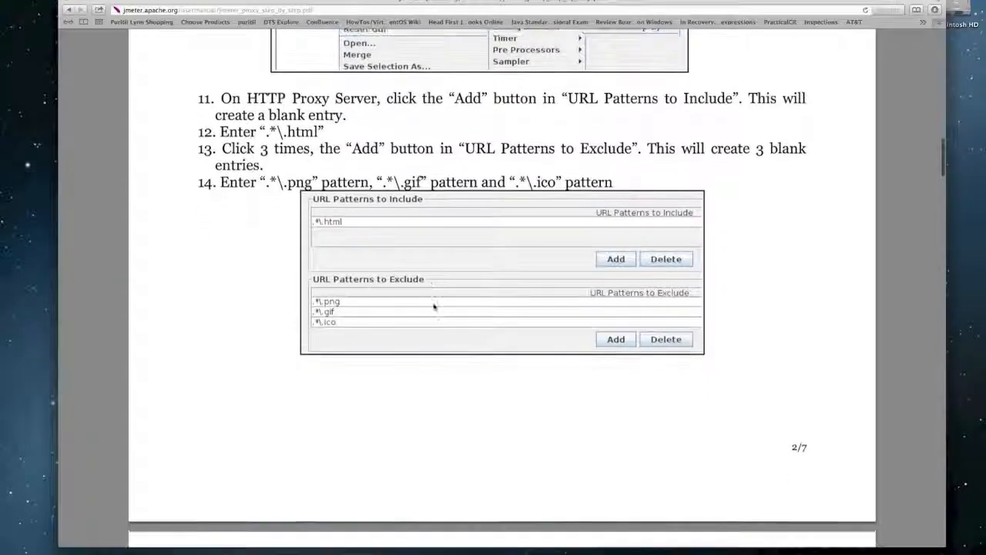
{"action": "scroll", "coordinate": [434, 307], "scroll_direction": "down", "scroll_amount": 1}
{"action": "key", "text": "super+Tab"}
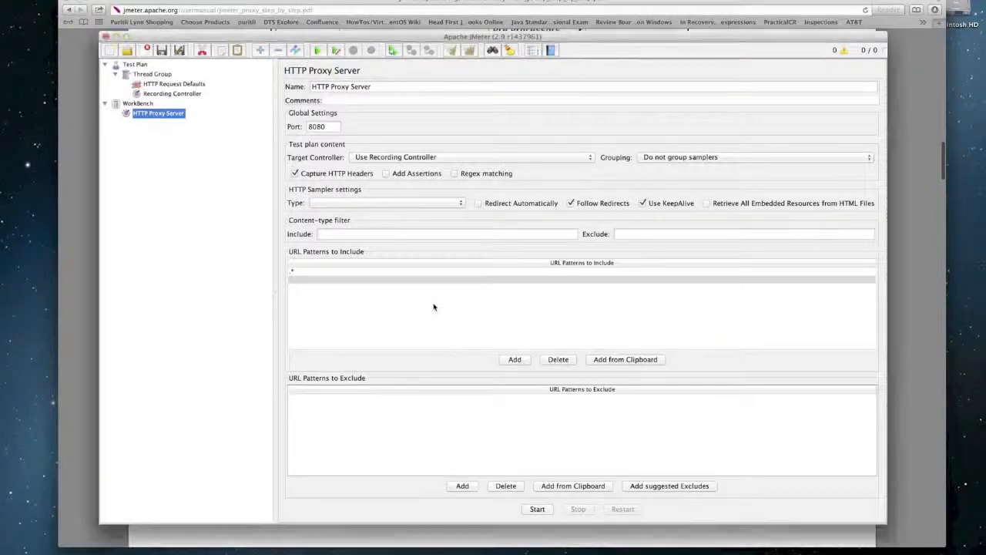
- Add the suggested URL exclude patterns, then read the guide up to step 15
{"action": "left_click", "coordinate": [644, 486]}
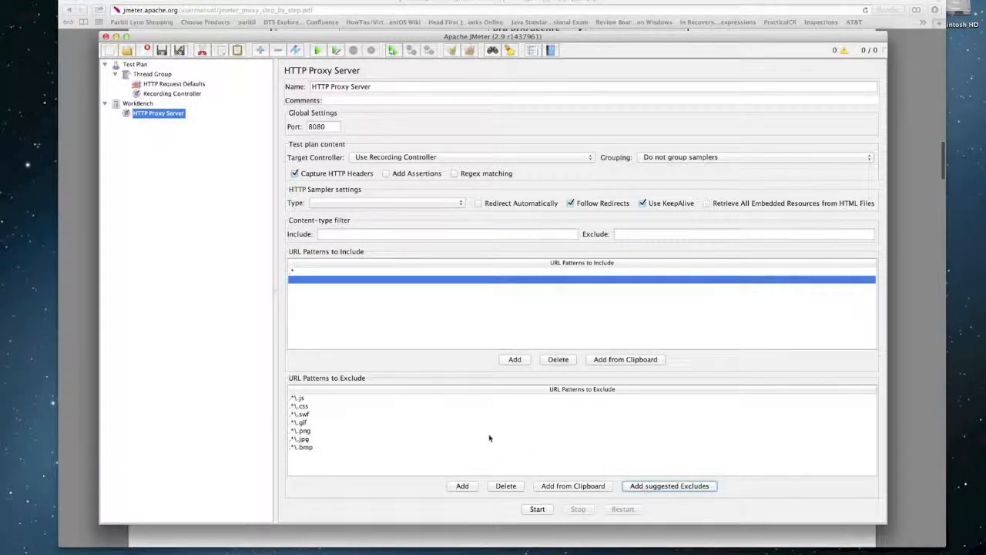
{"action": "key", "text": "super+Tab"}
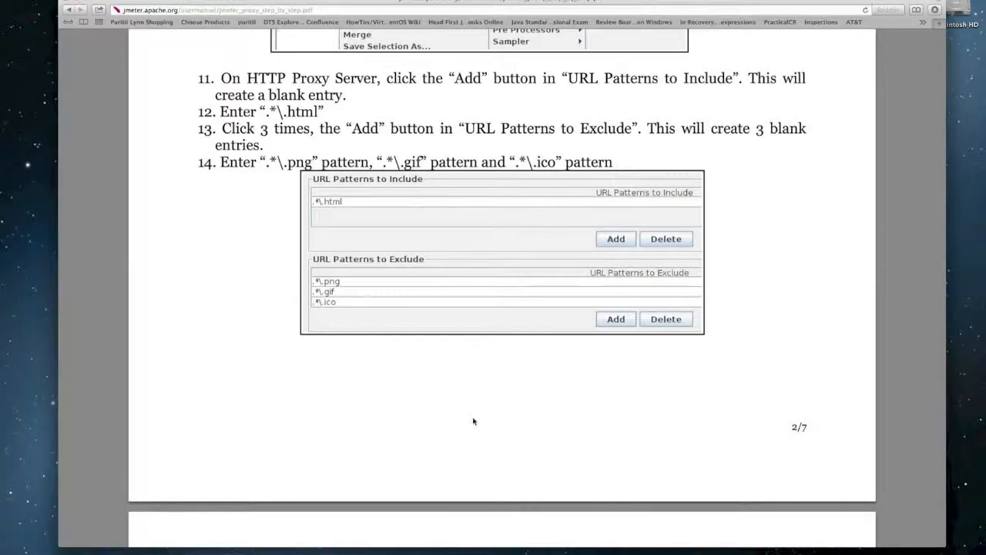
{"action": "scroll", "coordinate": [474, 421], "scroll_direction": "down", "scroll_amount": 10}
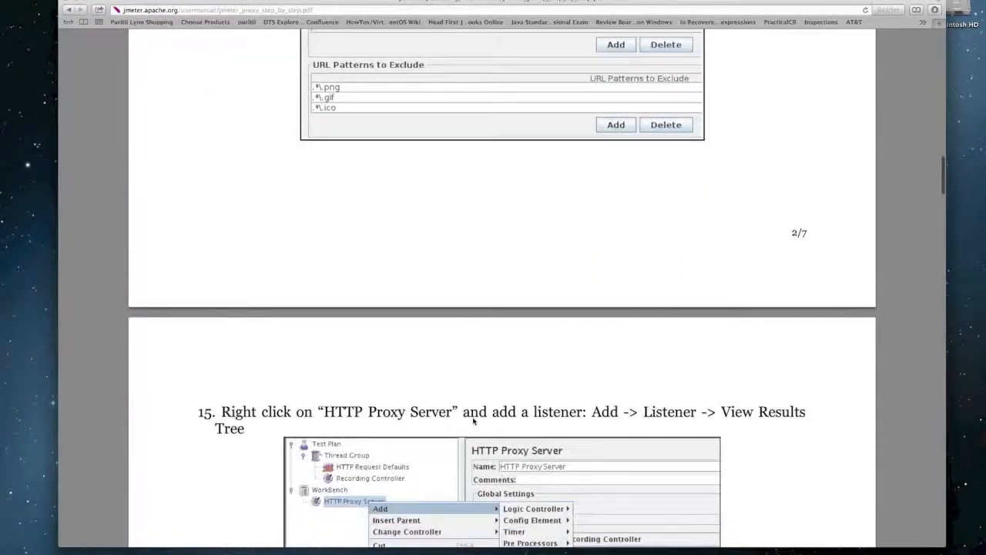
{"action": "scroll", "coordinate": [474, 420], "scroll_direction": "down", "scroll_amount": 4}
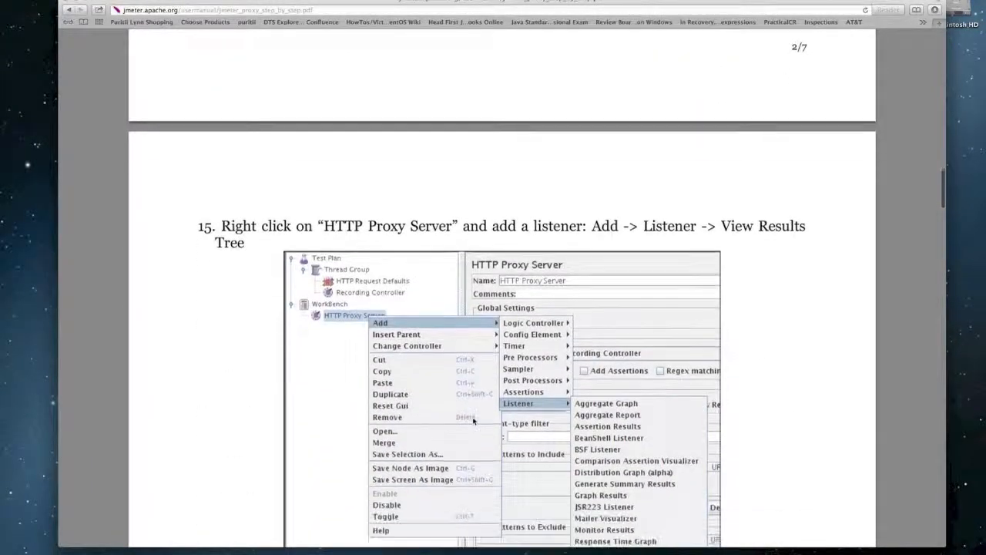
{"action": "scroll", "coordinate": [474, 421], "scroll_direction": "down", "scroll_amount": 2}
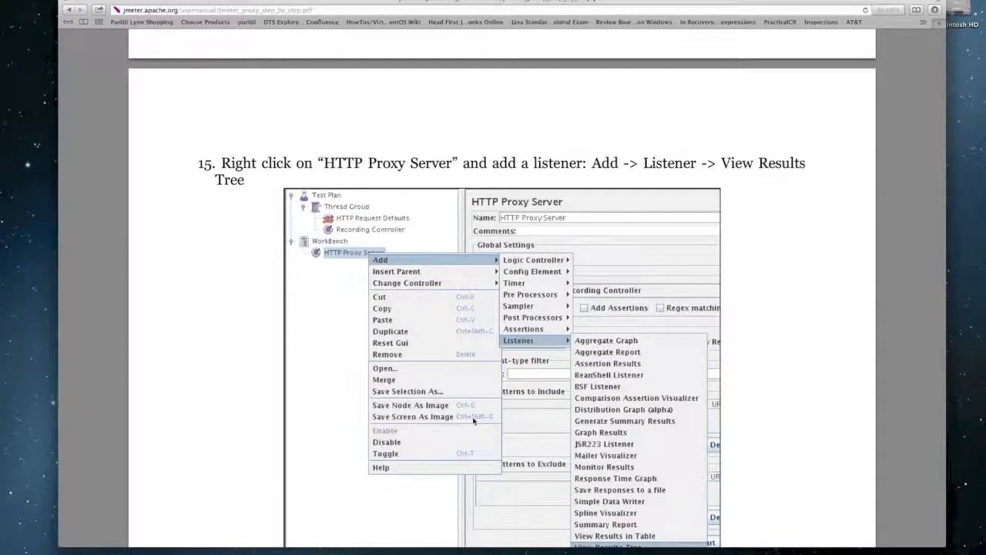
{"action": "key", "text": "super+Tab"}
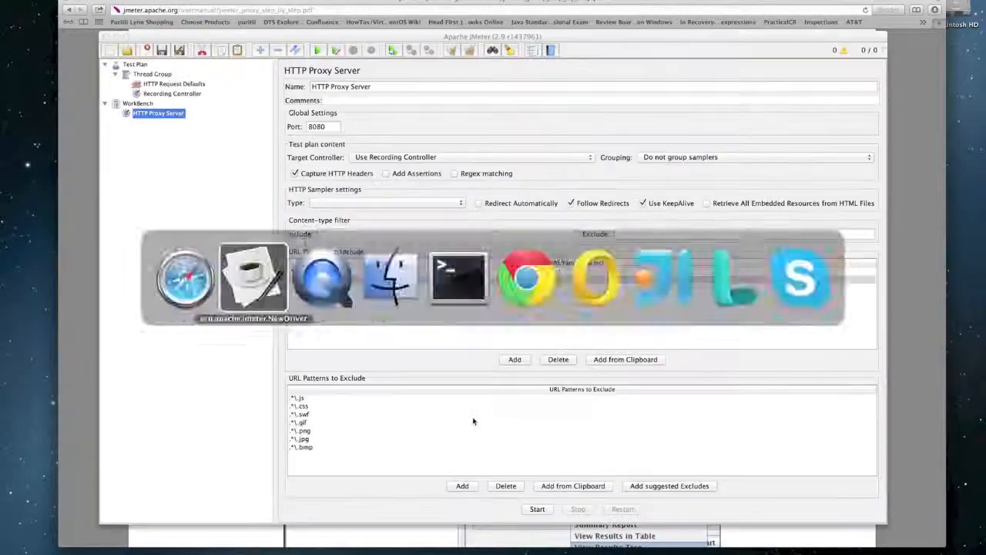
- Add a View Results Tree listener under the HTTP Proxy Server
{"action": "left_click", "coordinate": [179, 117]}
{"action": "right_click", "coordinate": [180, 116]}
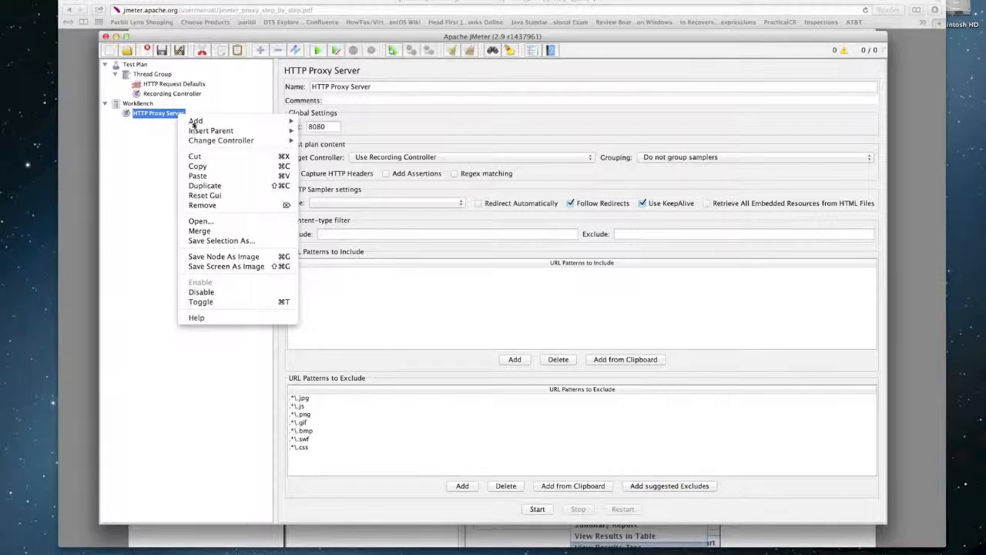
{"action": "mouse_move", "coordinate": [197, 122]}
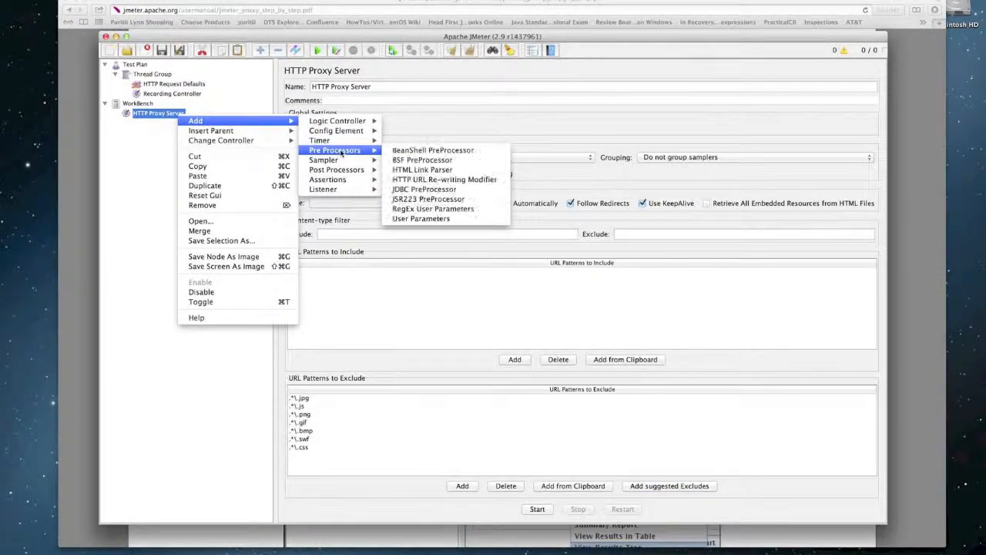
{"action": "mouse_move", "coordinate": [346, 190]}
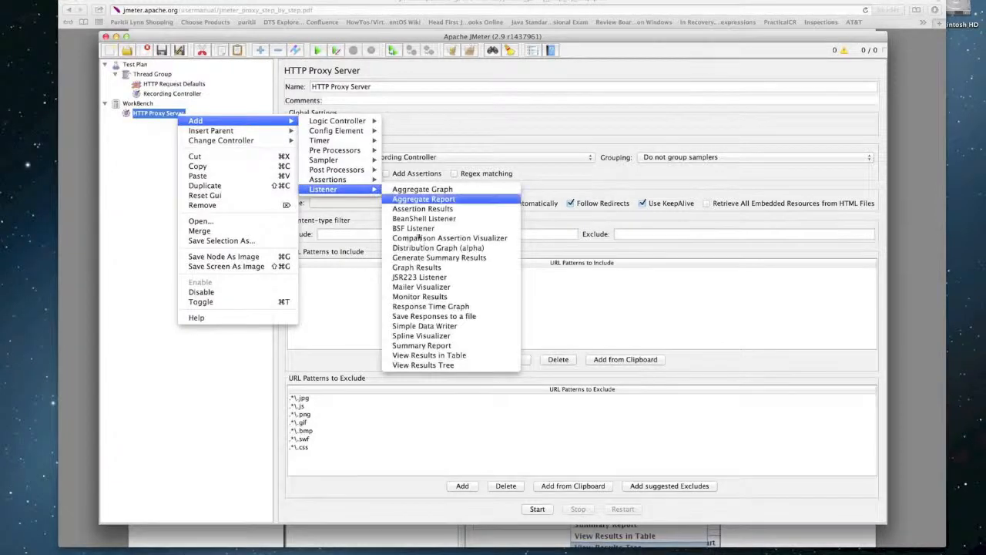
{"action": "left_click", "coordinate": [420, 368]}
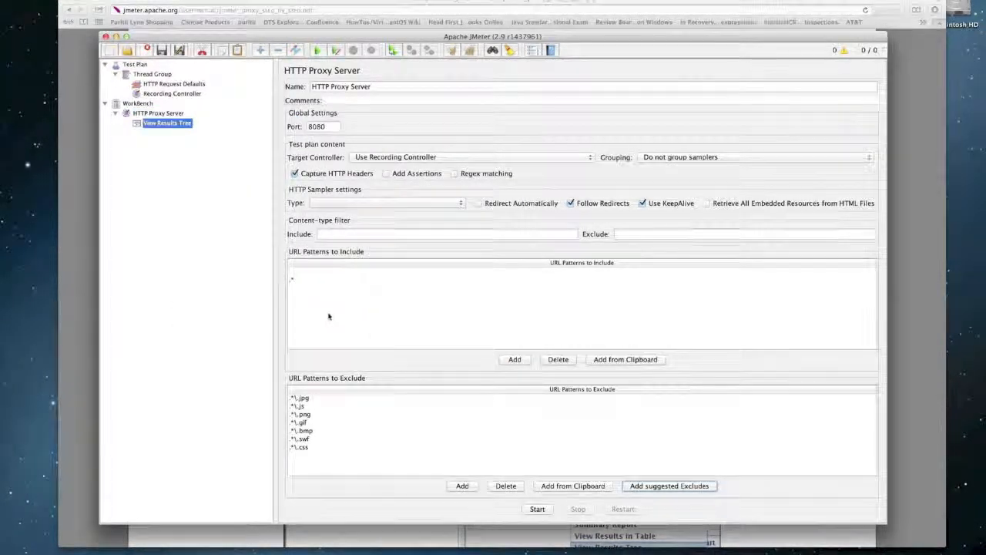
- Scroll through the next part of the PDF guide, then return to JMeter
{"action": "key", "text": "super+Tab"}
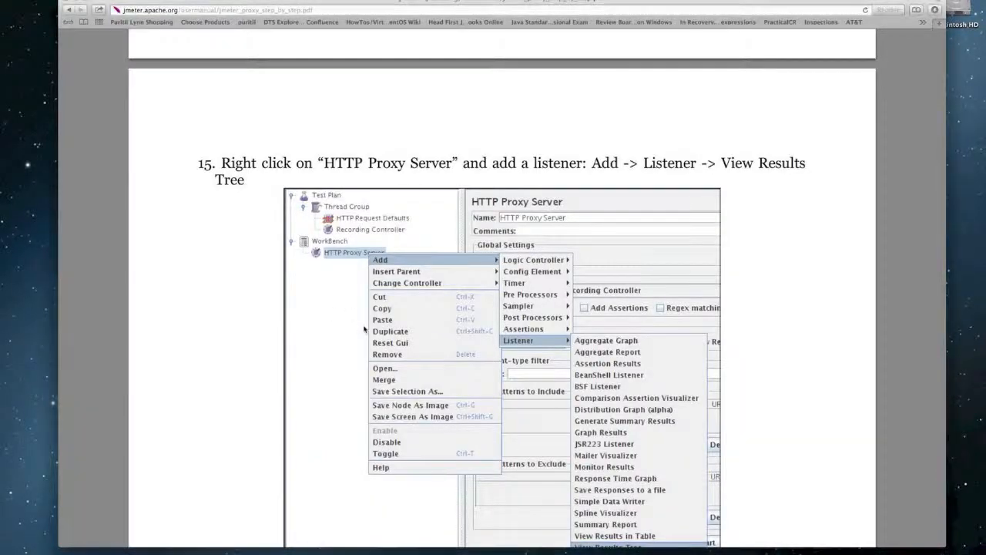
{"action": "scroll", "coordinate": [365, 329], "scroll_direction": "down", "scroll_amount": 7}
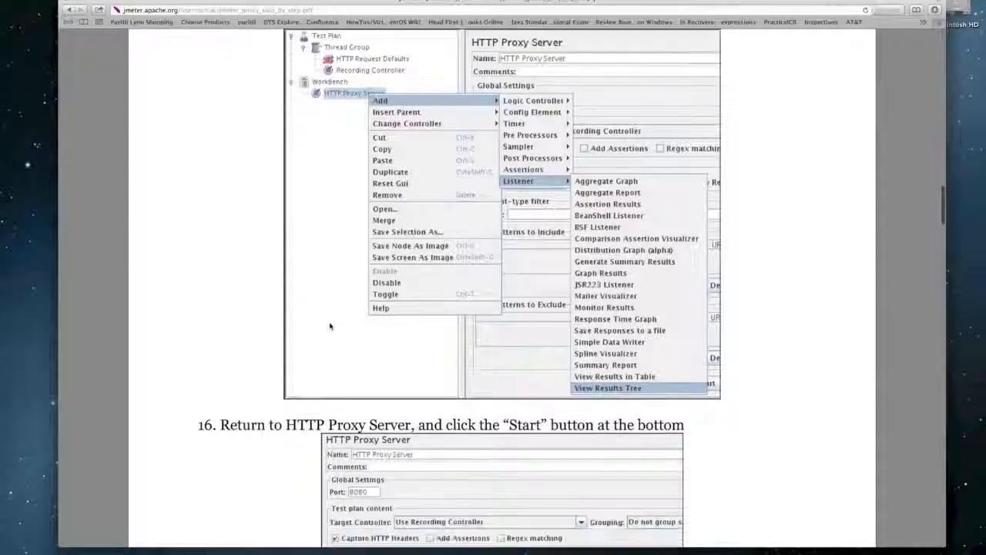
{"action": "scroll", "coordinate": [328, 325], "scroll_direction": "down", "scroll_amount": 10}
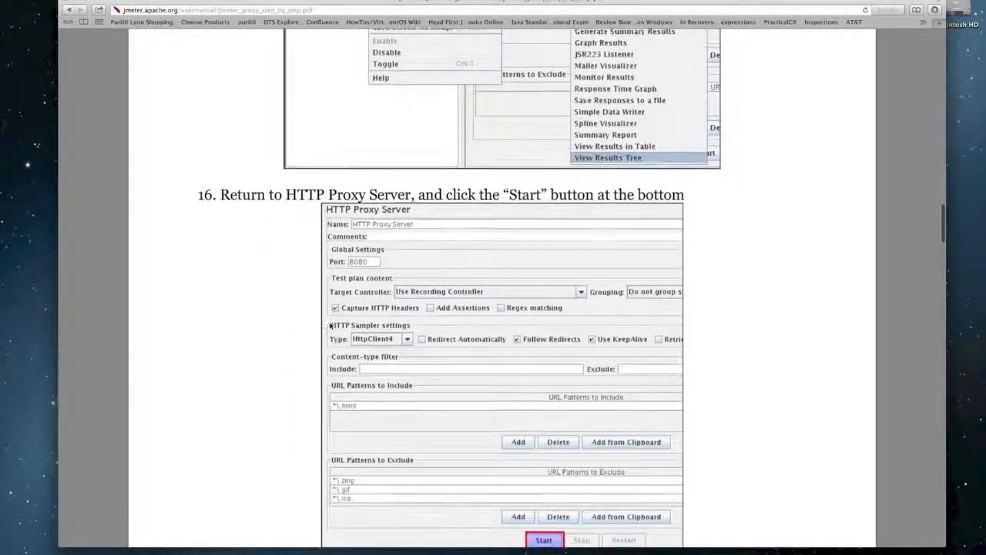
{"action": "scroll", "coordinate": [329, 326], "scroll_direction": "down", "scroll_amount": 7}
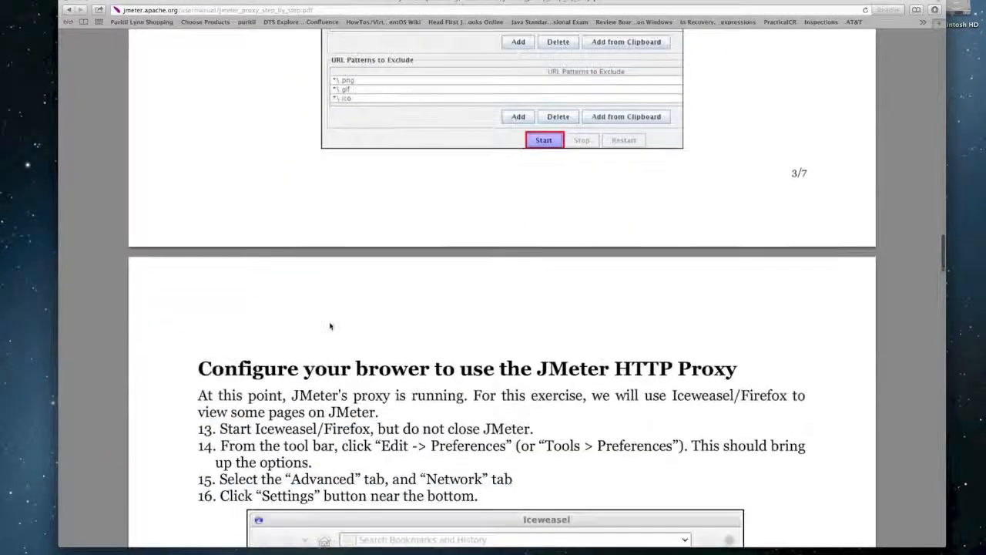
{"action": "scroll", "coordinate": [330, 326], "scroll_direction": "down", "scroll_amount": 2}
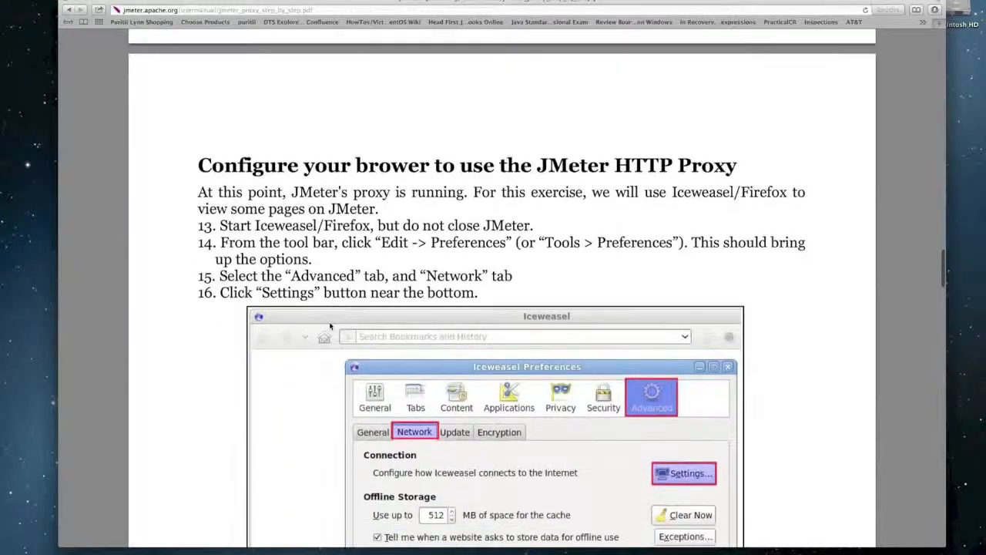
{"action": "key", "text": "super+Tab"}
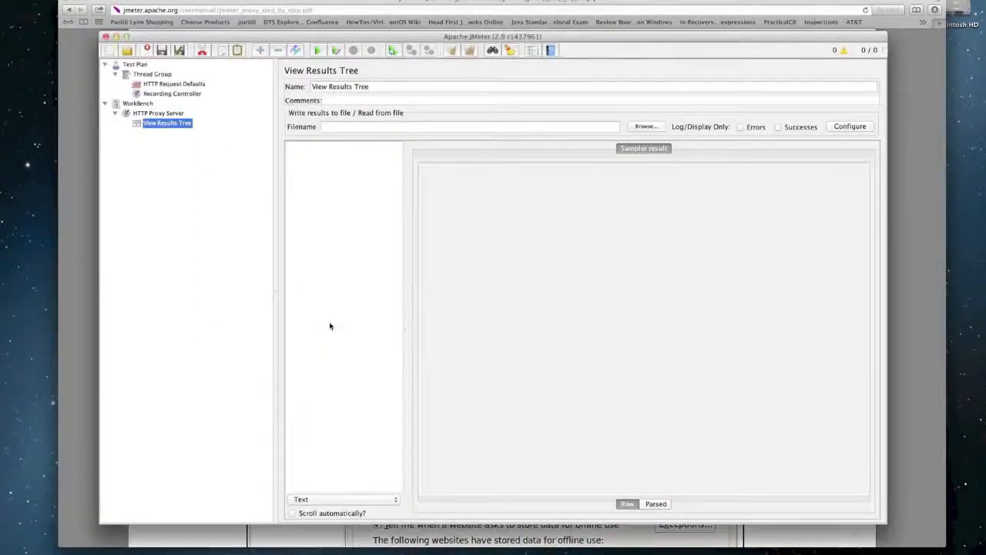
- Change the proxy port from 8080 to 8081 after the port-in-use error, and start it
{"action": "left_click", "coordinate": [168, 115]}
{"action": "left_click", "coordinate": [538, 510]}
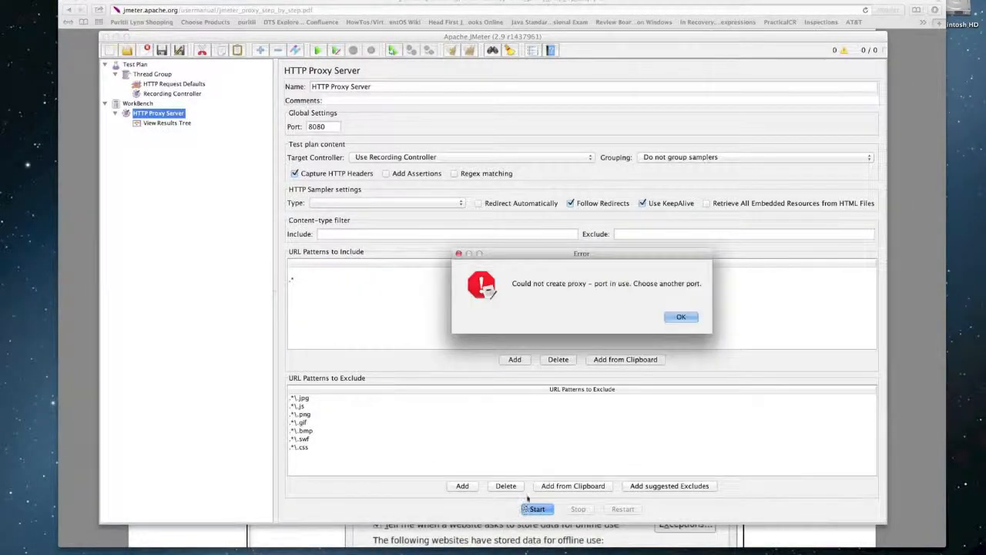
{"action": "left_click", "coordinate": [677, 320]}
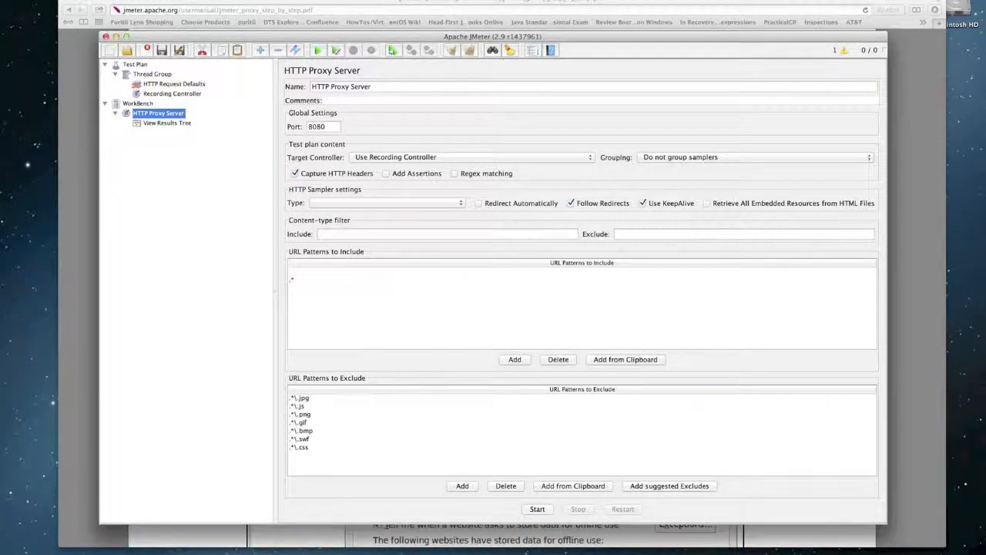
{"action": "double_click", "coordinate": [325, 128]}
{"action": "type", "text": "8081"}
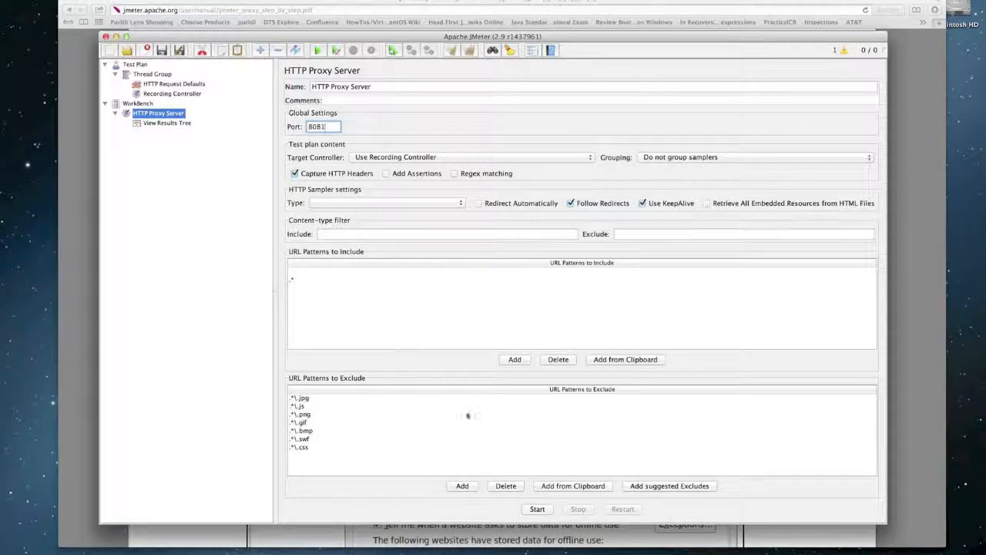
{"action": "left_click", "coordinate": [537, 509]}
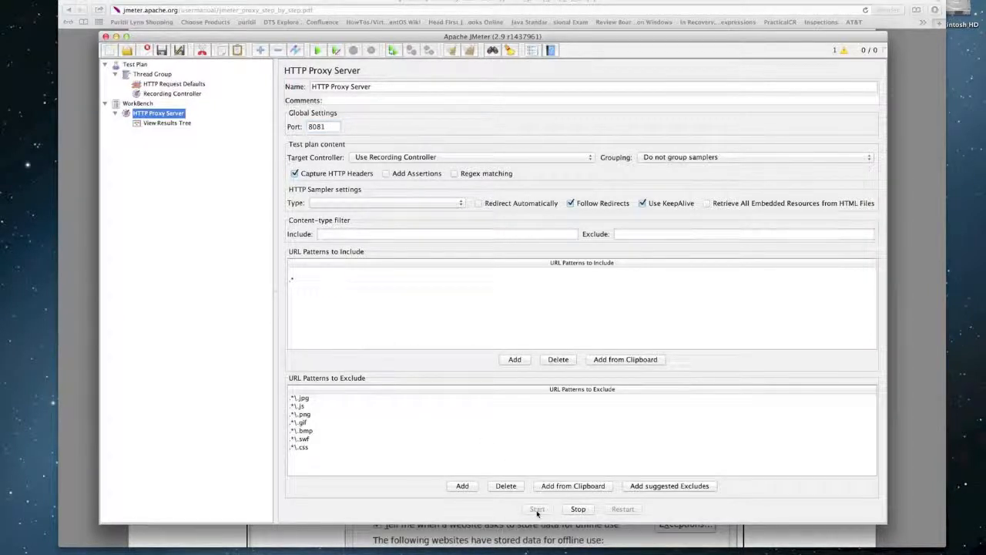
- Switch to the browser and open a new blank window
{"action": "mouse_move", "coordinate": [360, 549]}
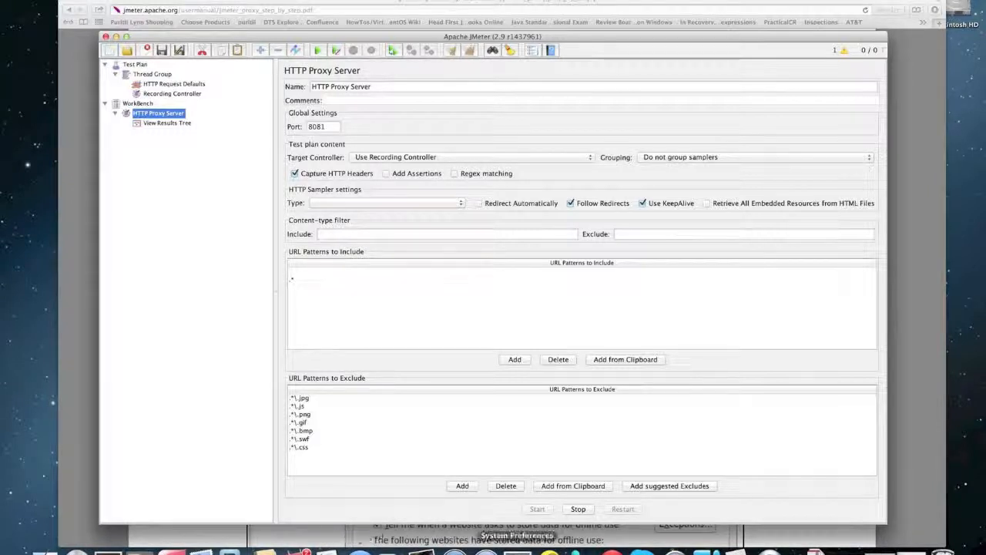
{"action": "left_click", "coordinate": [612, 550]}
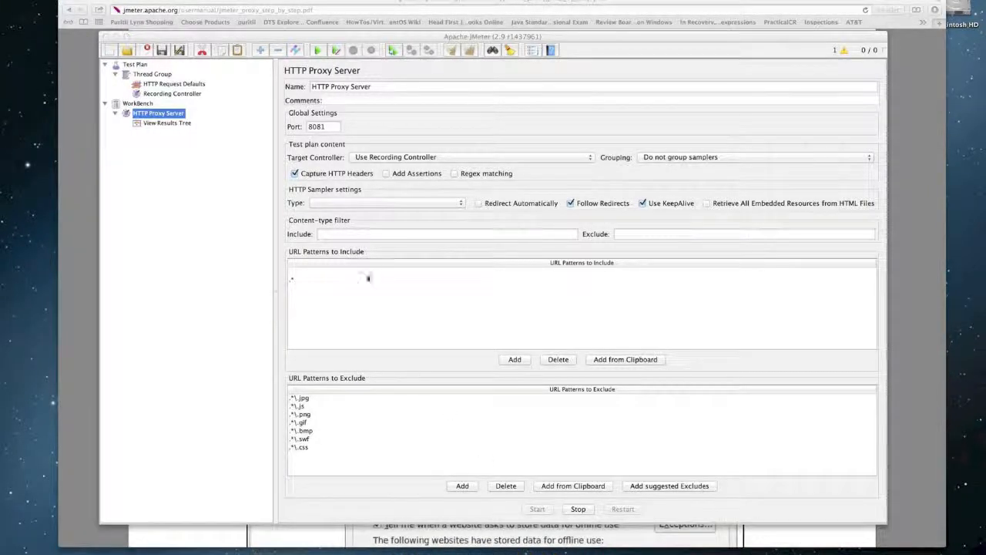
{"action": "key", "text": "super+n"}
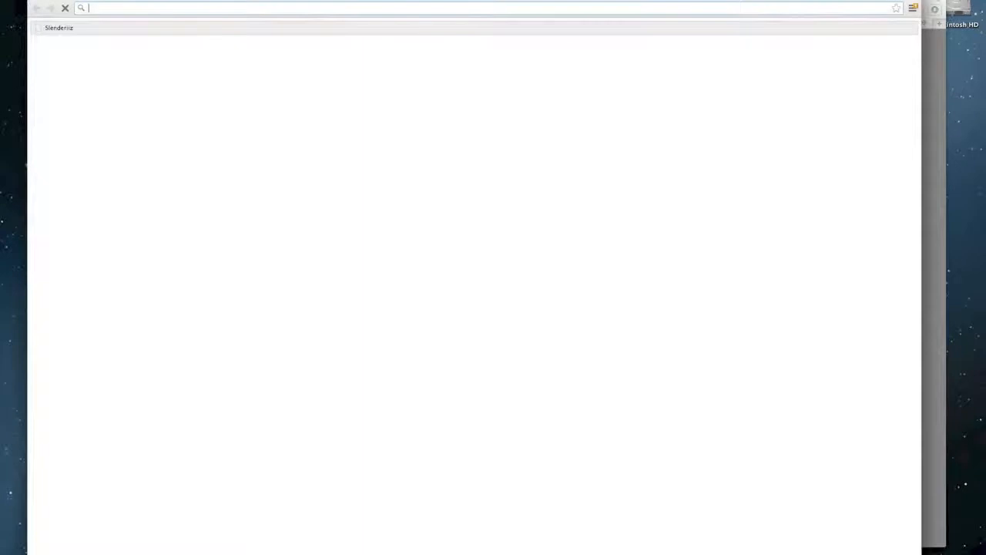
- Open Chrome's Preferences to load chrome://settings, staying in Chrome
{"action": "left_click", "coordinate": [44, 0]}
{"action": "left_click", "coordinate": [49, 1]}
{"action": "left_click", "coordinate": [46, 0]}
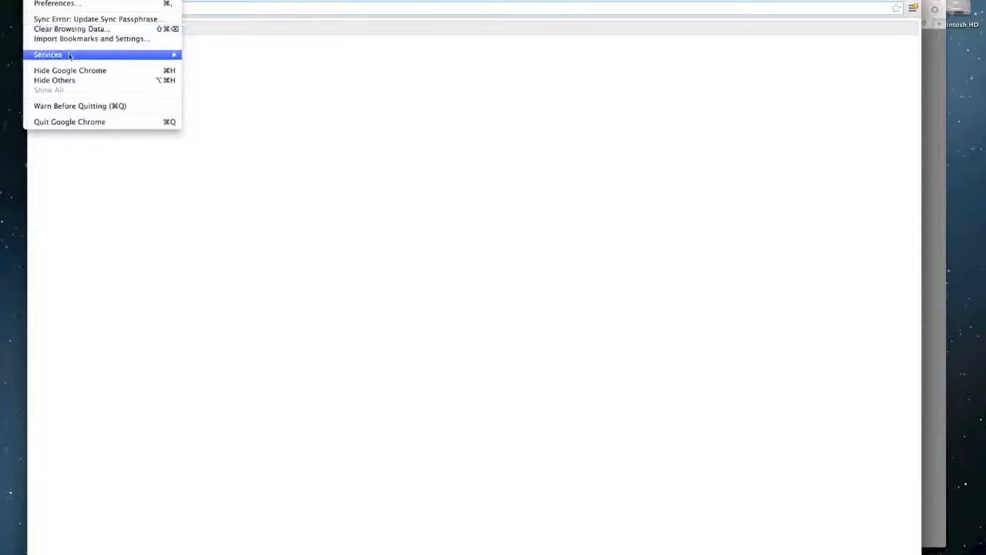
{"action": "left_click", "coordinate": [53, 4]}
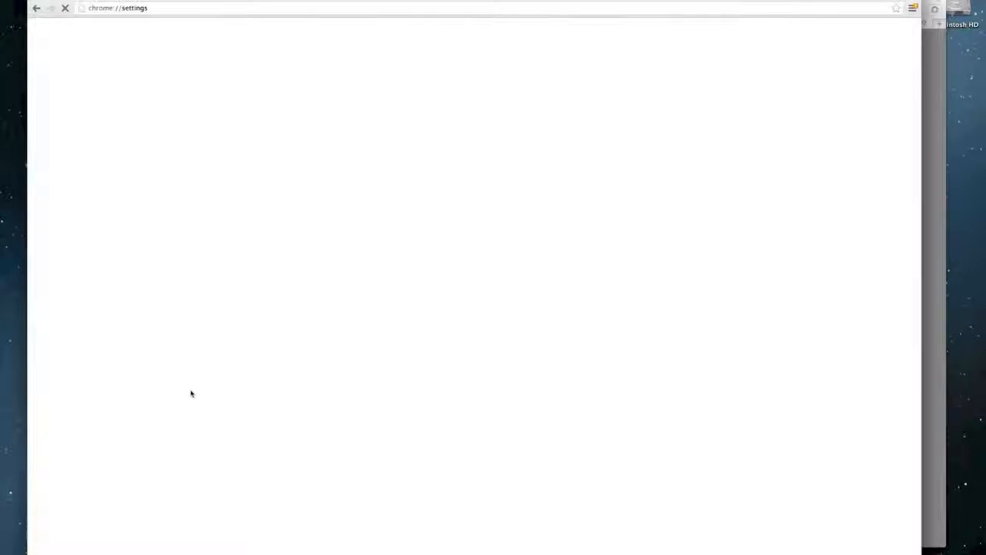
{"action": "key", "text": "super+Tab"}
{"action": "key", "text": "super+Tab"}
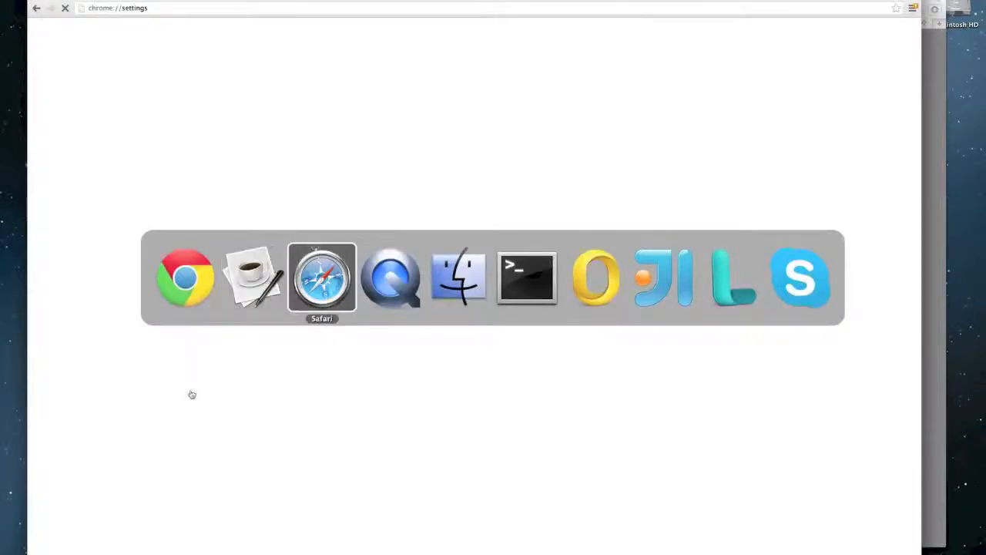
{"action": "key", "text": "super+Tab"}
{"action": "key", "text": "super+Tab"}
{"action": "key", "text": "super+Tab"}
{"action": "key", "text": "super+Tab"}
{"action": "key", "text": "super+Tab"}
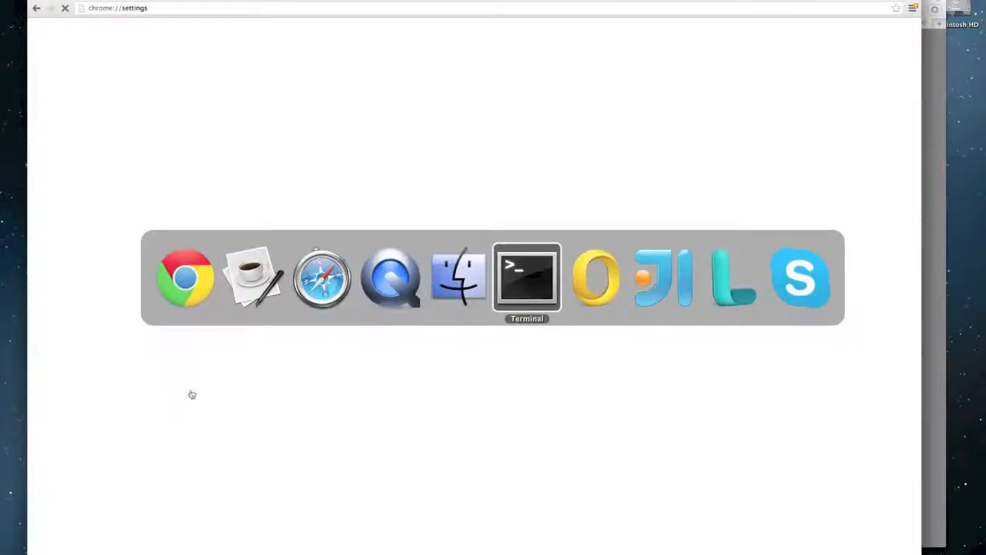
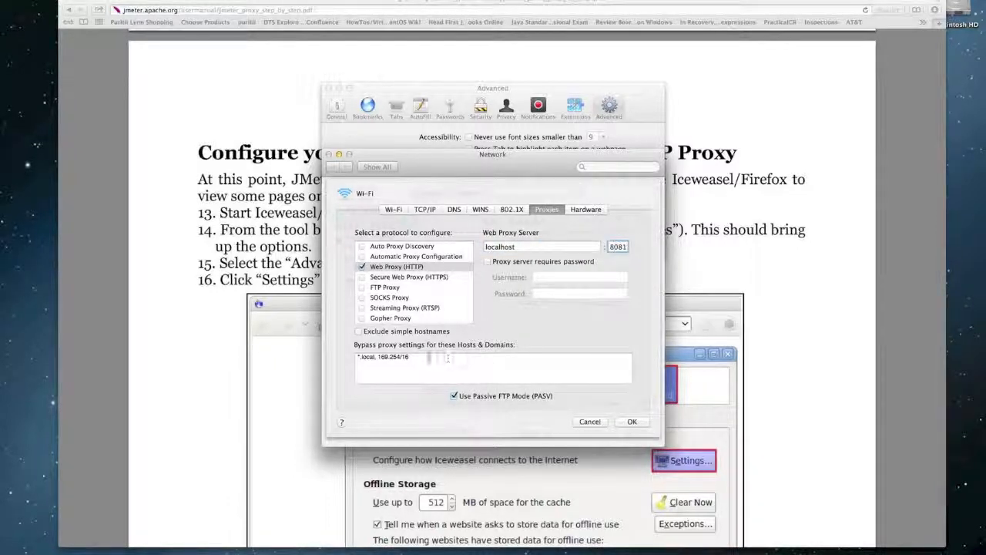
- Clear the proxy bypass hosts list and confirm the localhost:8081 web proxy settings
{"action": "left_click_drag", "start_coordinate": [426, 359], "coordinate": [327, 358]}
{"action": "key", "text": "BackSpace"}
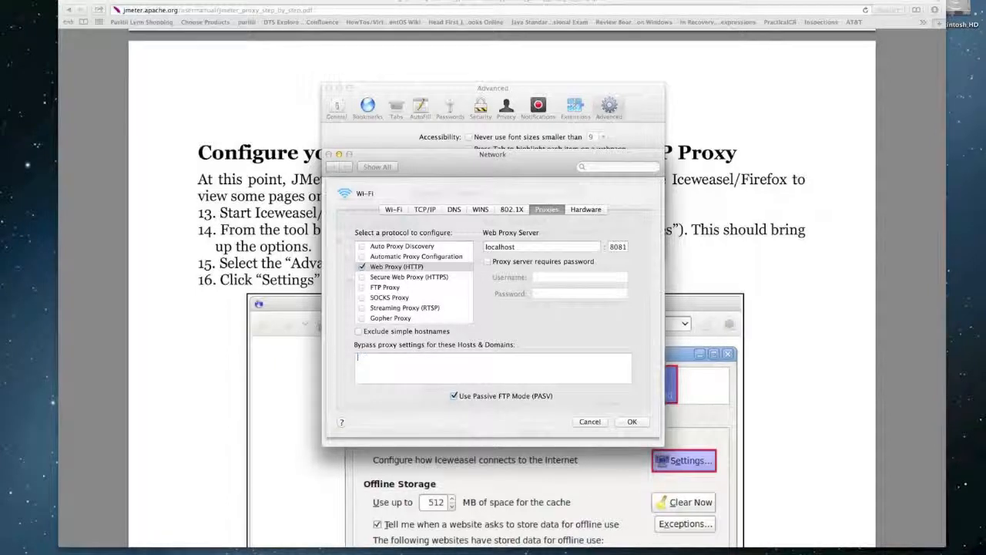
{"action": "left_click", "coordinate": [630, 421]}
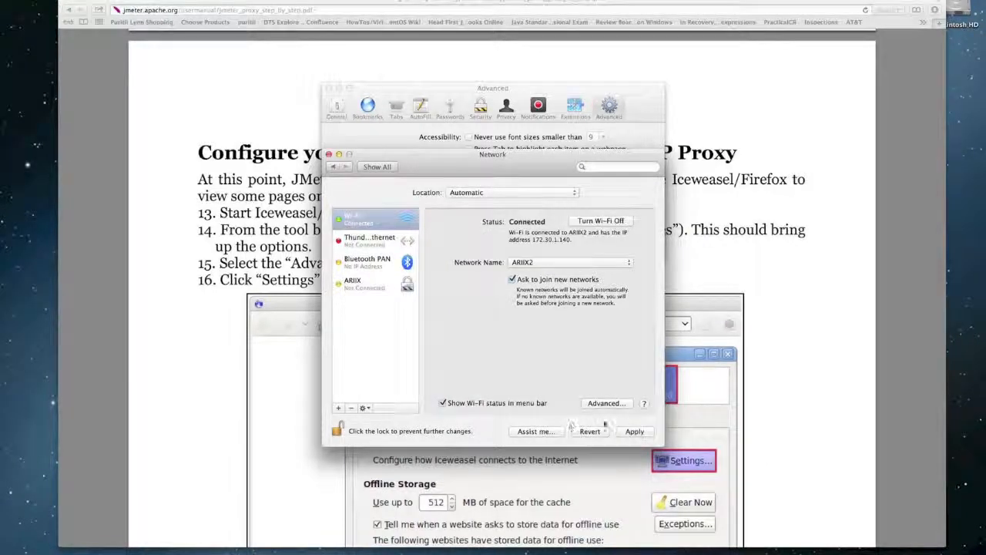
{"action": "left_click", "coordinate": [634, 433]}
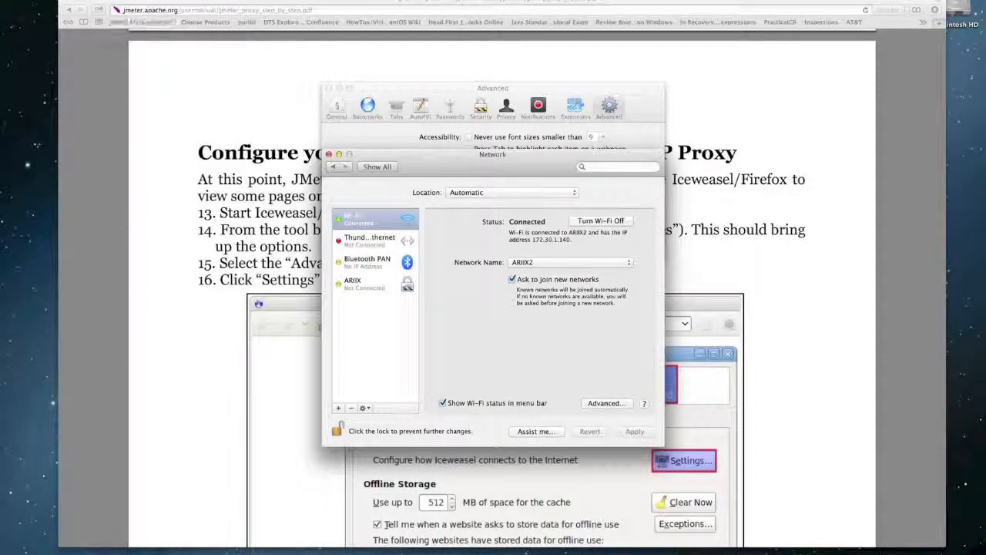
{"action": "left_click_drag", "start_coordinate": [153, 2], "coordinate": [176, 339]}
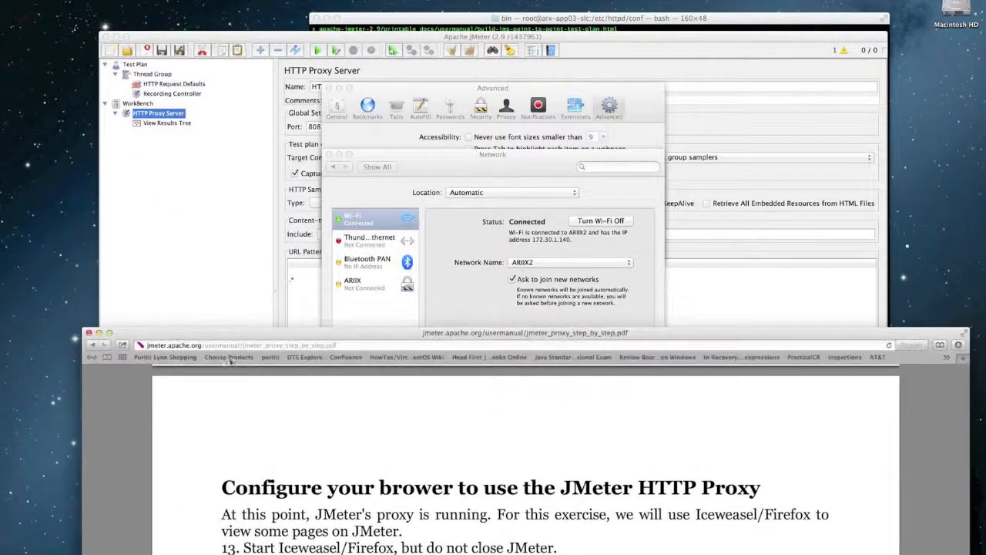
{"action": "left_click", "coordinate": [347, 345]}
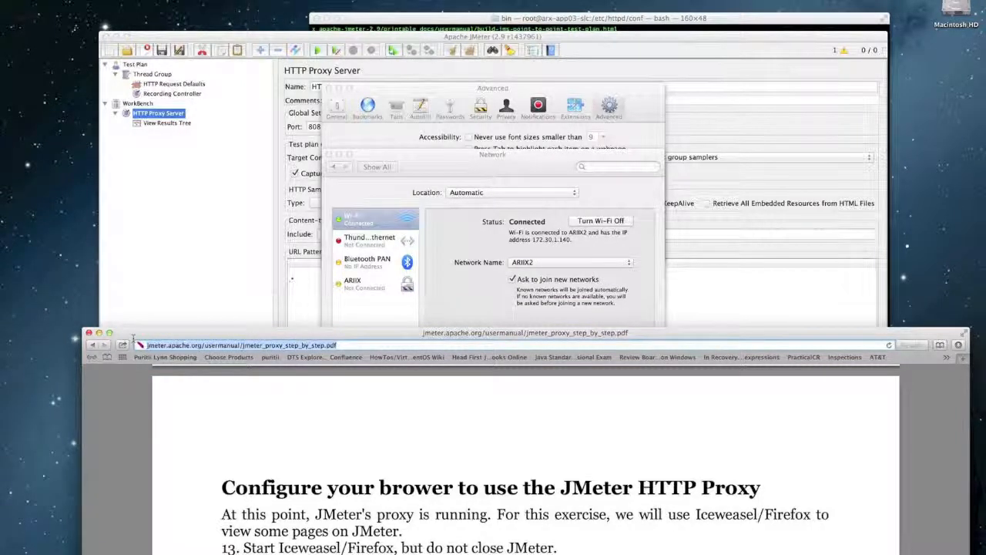
{"action": "type", "text": "http"}
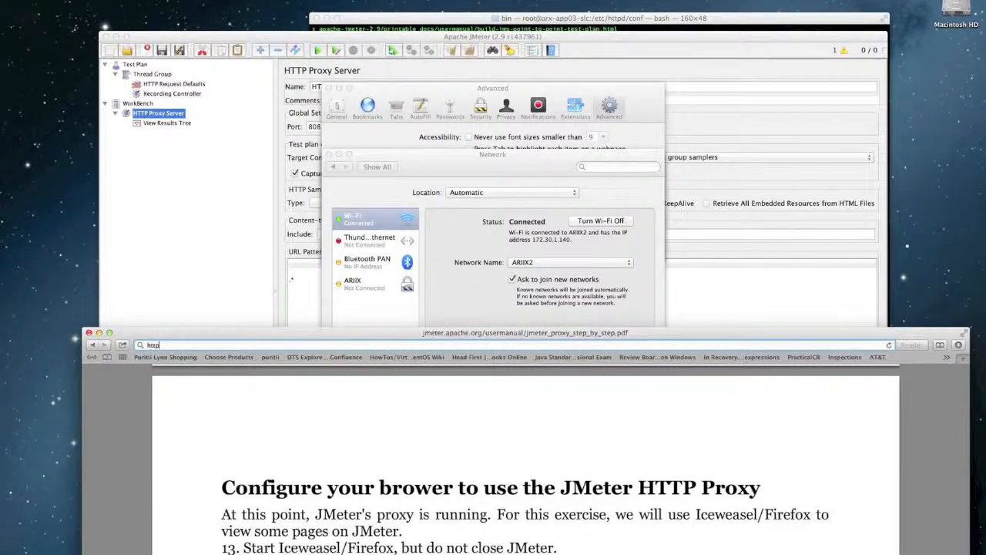
{"action": "type", "text": "://localhost:8080"}
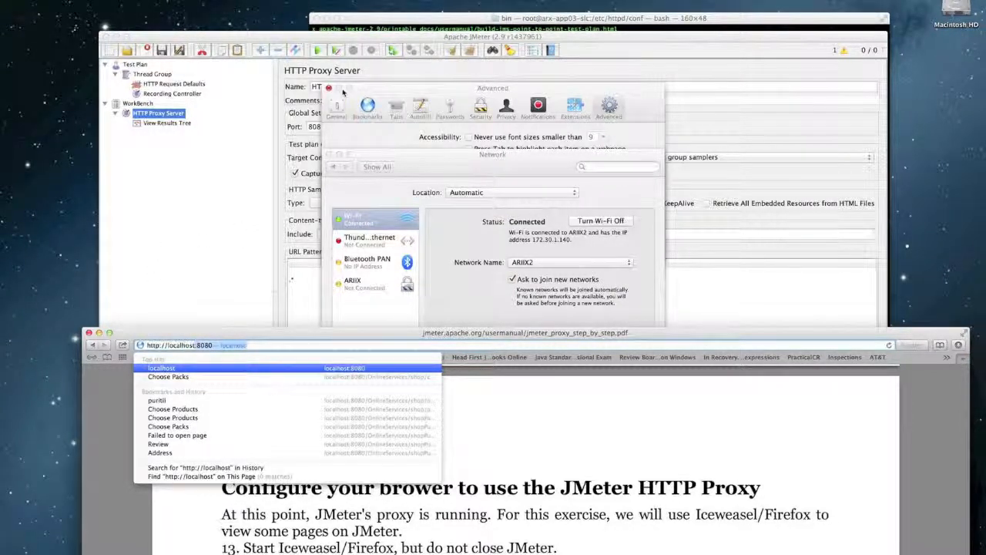
- Close Safari's Advanced preferences and the Network window, leaving the address at localhost:8080
{"action": "left_click", "coordinate": [333, 90]}
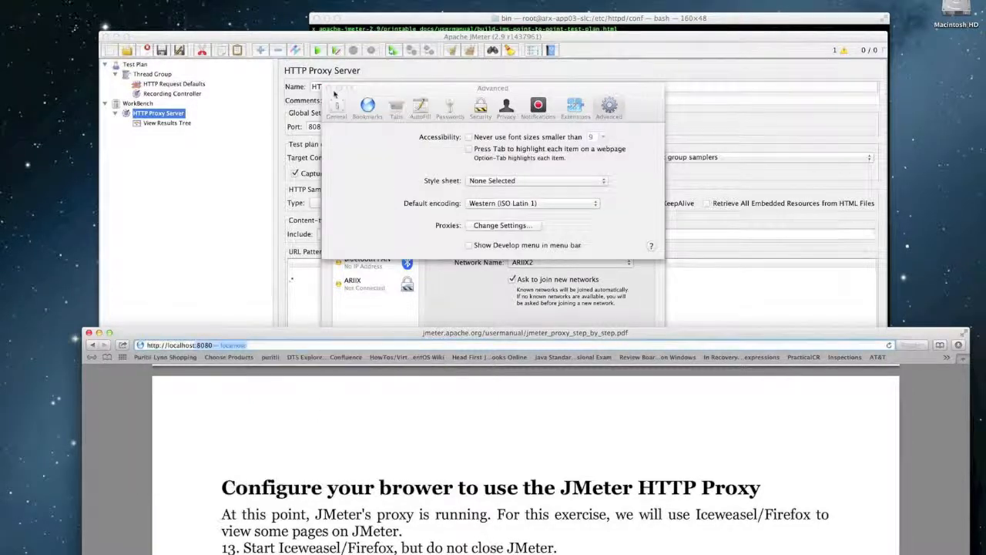
{"action": "left_click", "coordinate": [359, 145]}
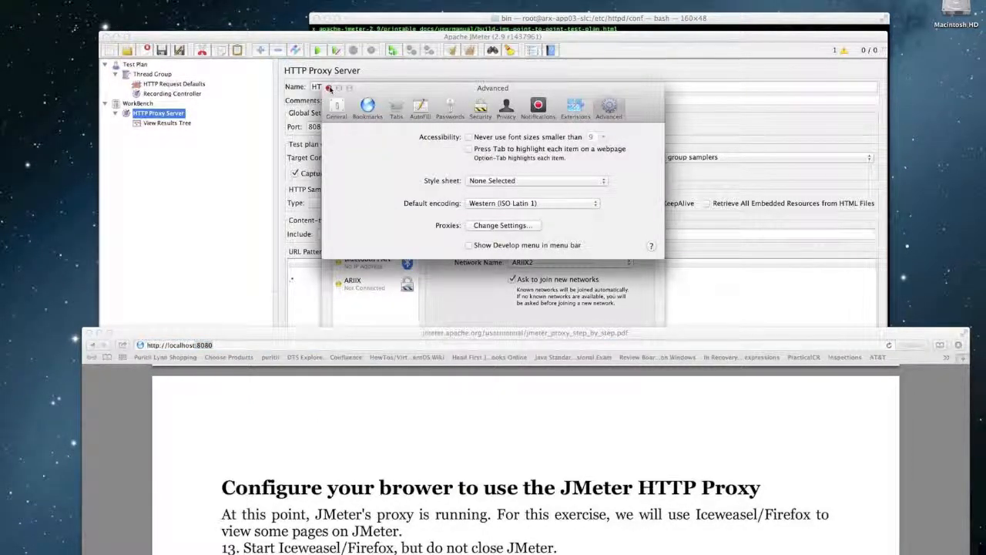
{"action": "left_click_drag", "start_coordinate": [289, 336], "coordinate": [306, 309]}
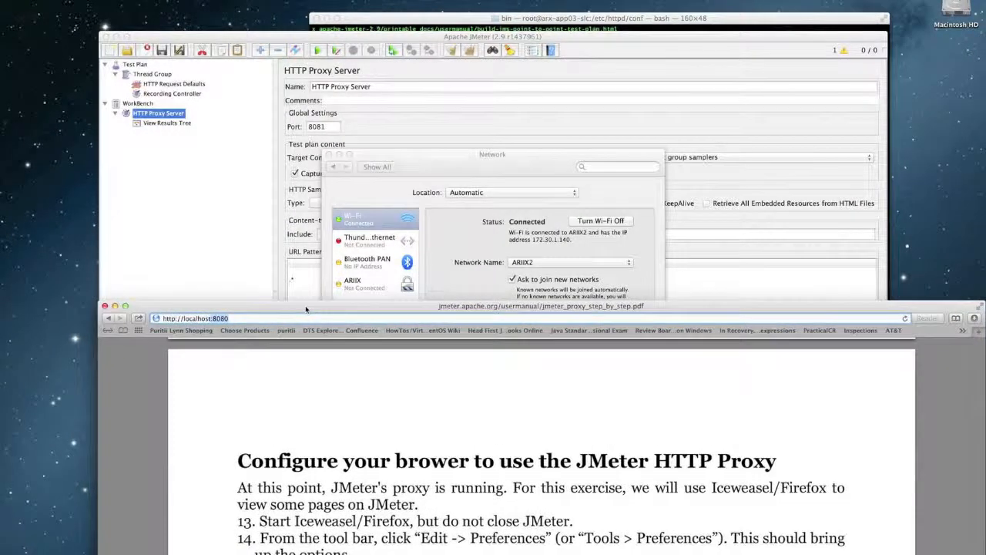
{"action": "left_click", "coordinate": [329, 156]}
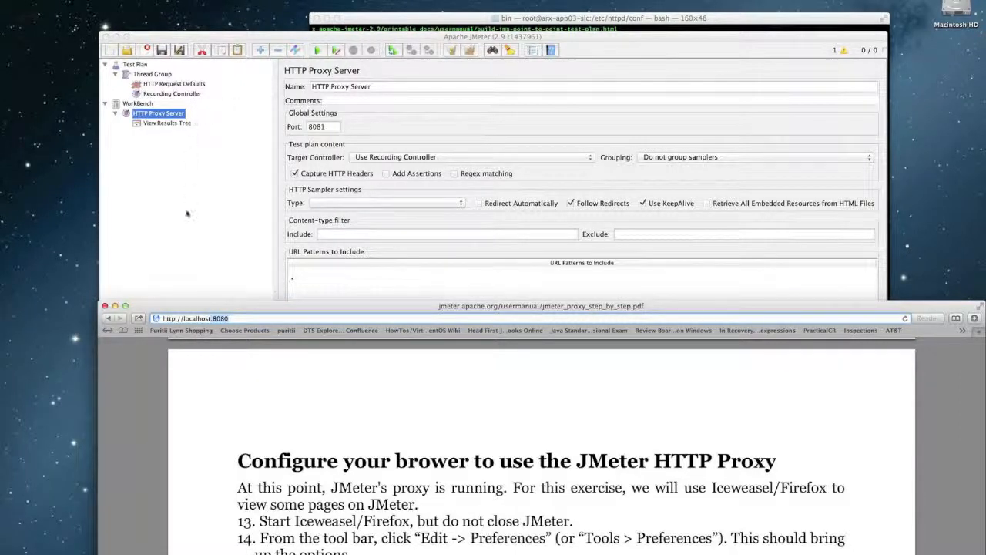
{"action": "left_click", "coordinate": [233, 318]}
{"action": "key", "text": "super+space"}
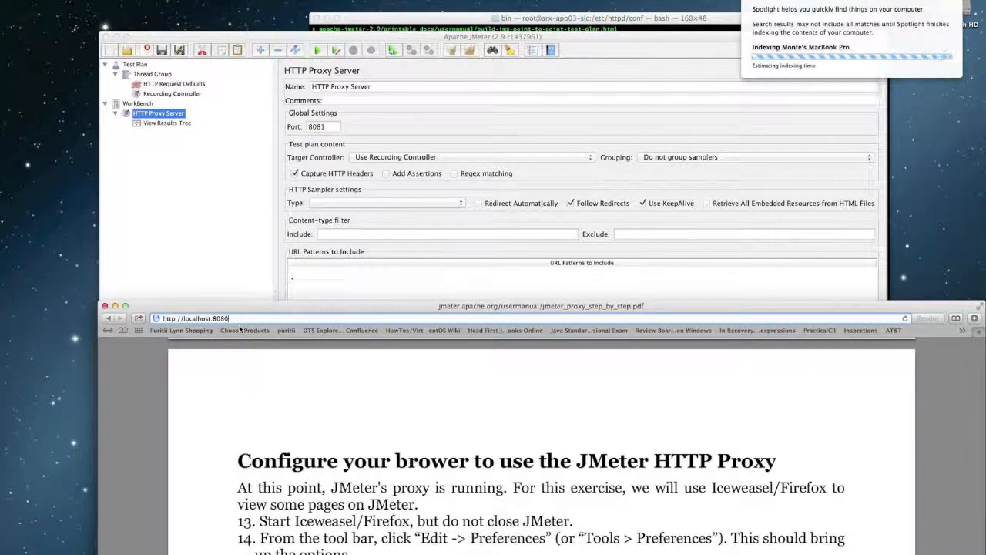
{"action": "type", "text": "intel"}
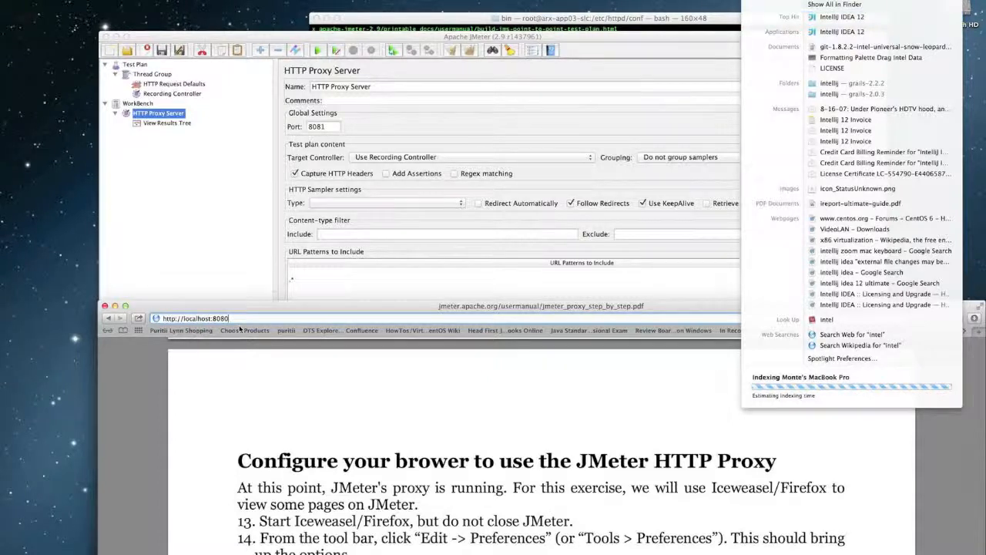
{"action": "key", "text": "Escape"}
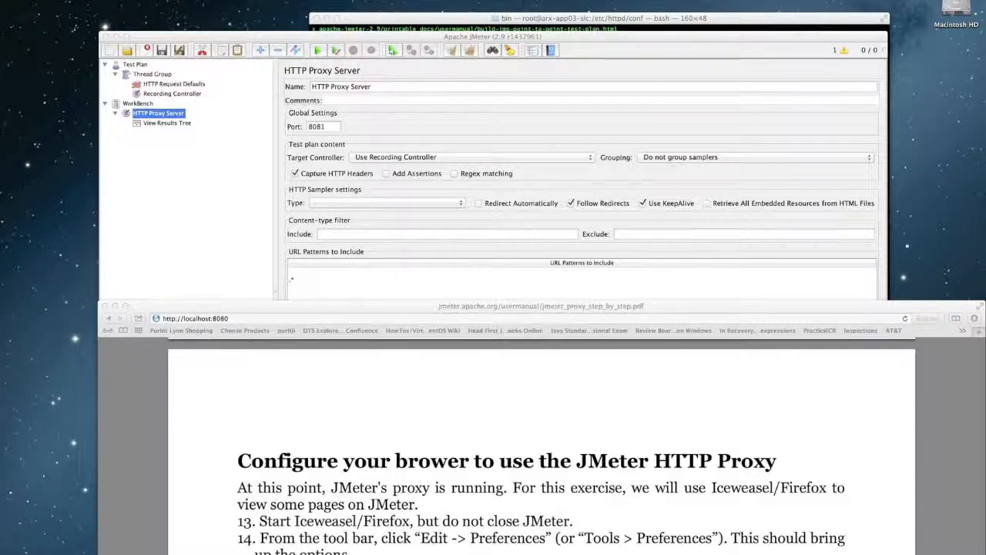
{"action": "key", "text": "super+Tab"}
{"action": "key", "text": "super+Tab"}
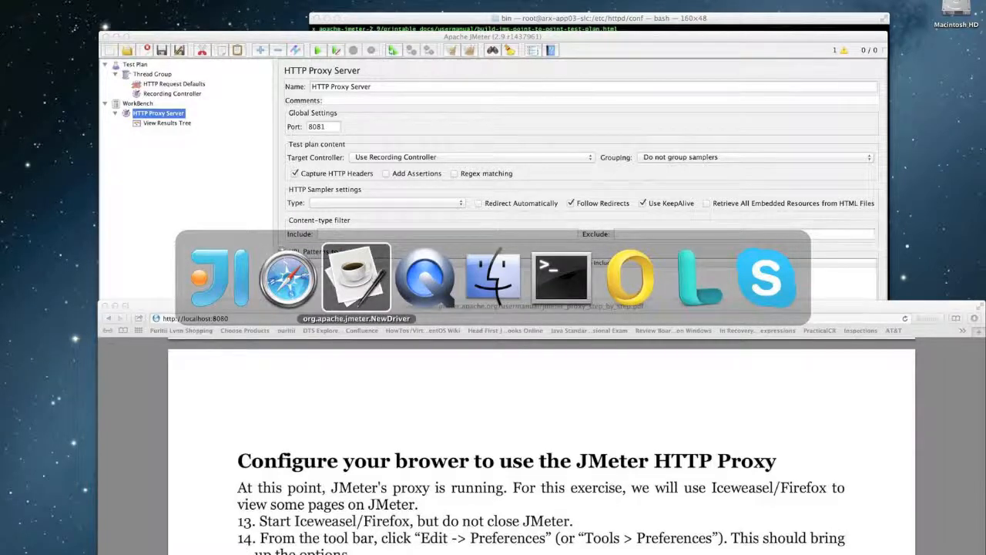
{"action": "key", "text": "super+Tab"}
{"action": "key", "text": "super+Tab"}
{"action": "key", "text": "super+Tab"}
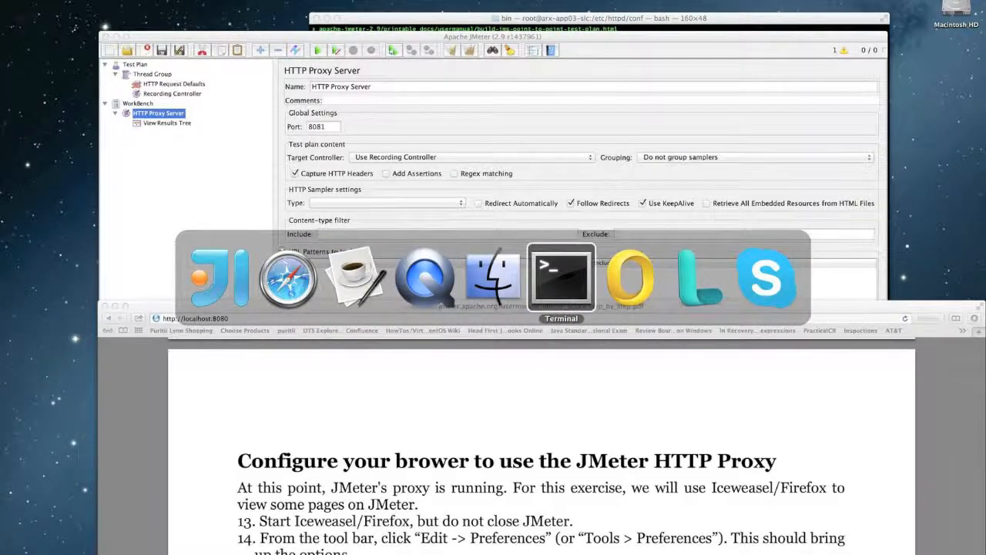
{"action": "key", "text": "super+Tab"}
{"action": "key", "text": "super+Tab"}
{"action": "key", "text": "super+Tab"}
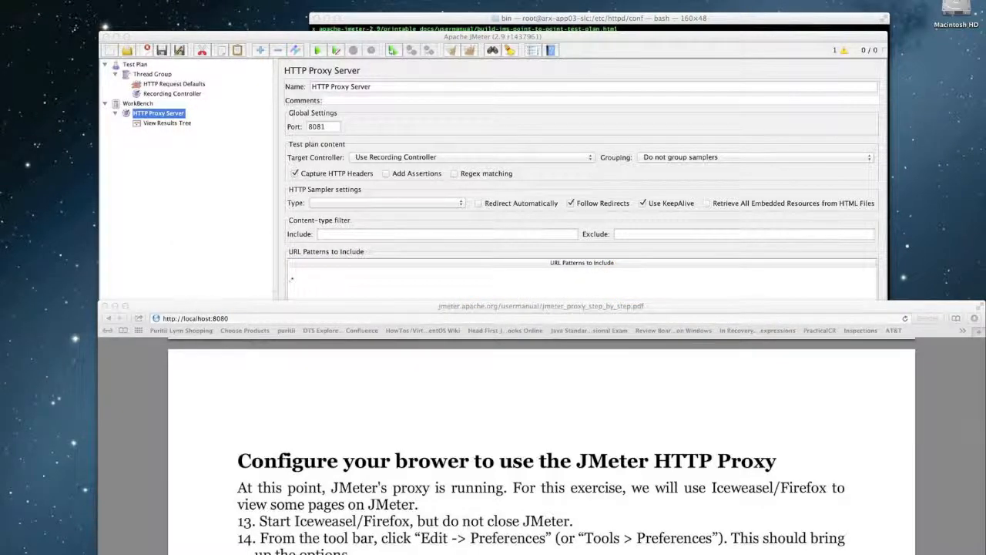
{"action": "key", "text": "super+Tab"}
{"action": "key", "text": "super+Tab"}
{"action": "key", "text": "super+Tab"}
{"action": "key", "text": "super+Tab"}
{"action": "key", "text": "super+Tab"}
{"action": "key", "text": "super+Tab"}
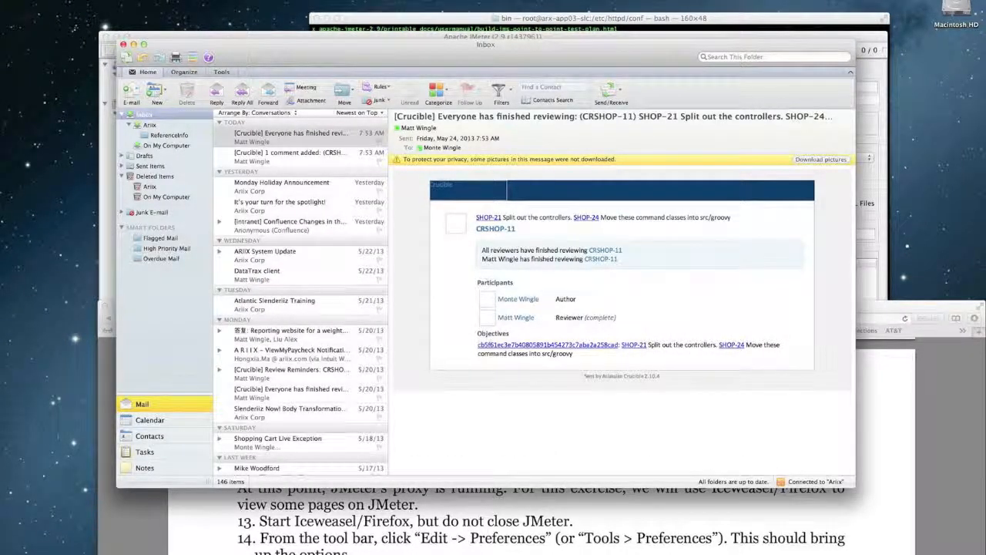
{"action": "key", "text": "super+h"}
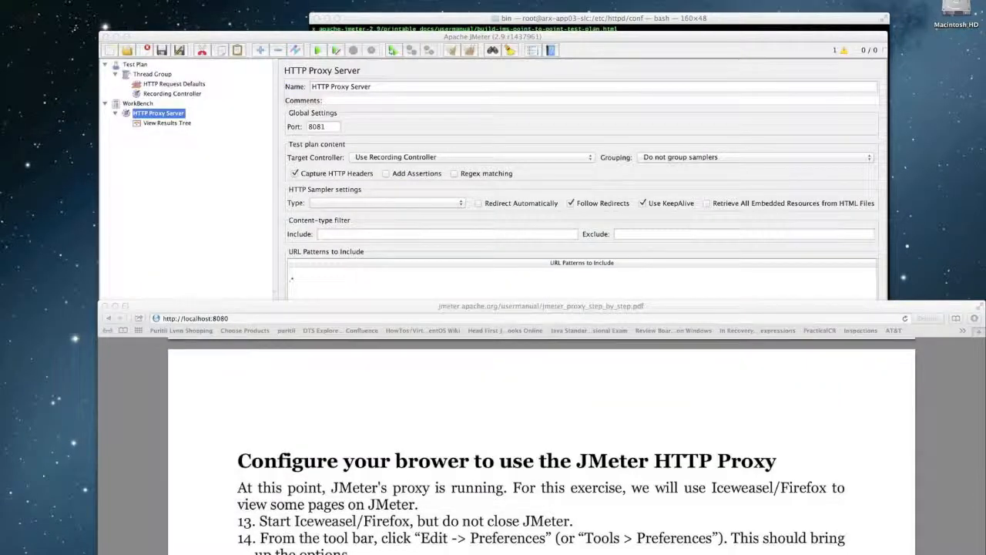
{"action": "key", "text": "super+Tab"}
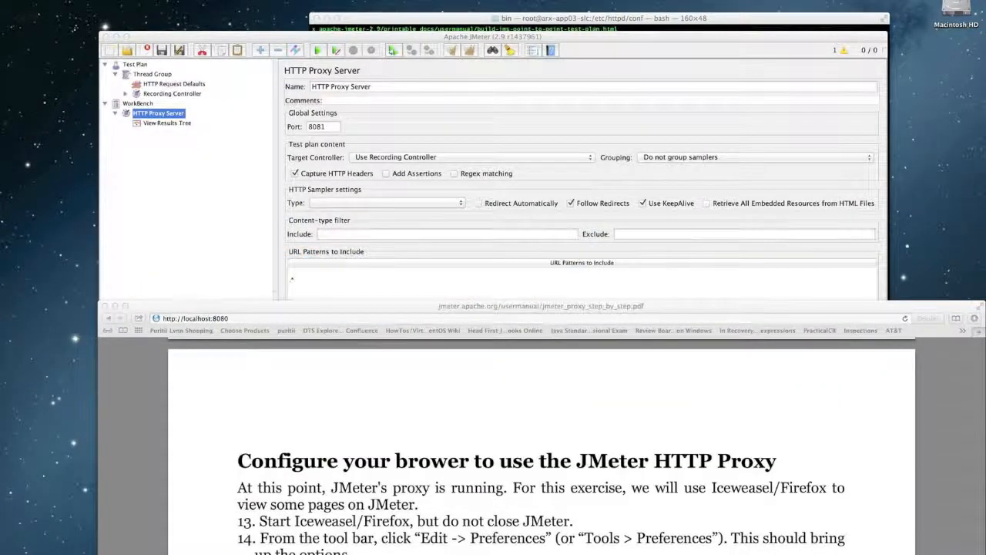
{"action": "left_click", "coordinate": [529, 472]}
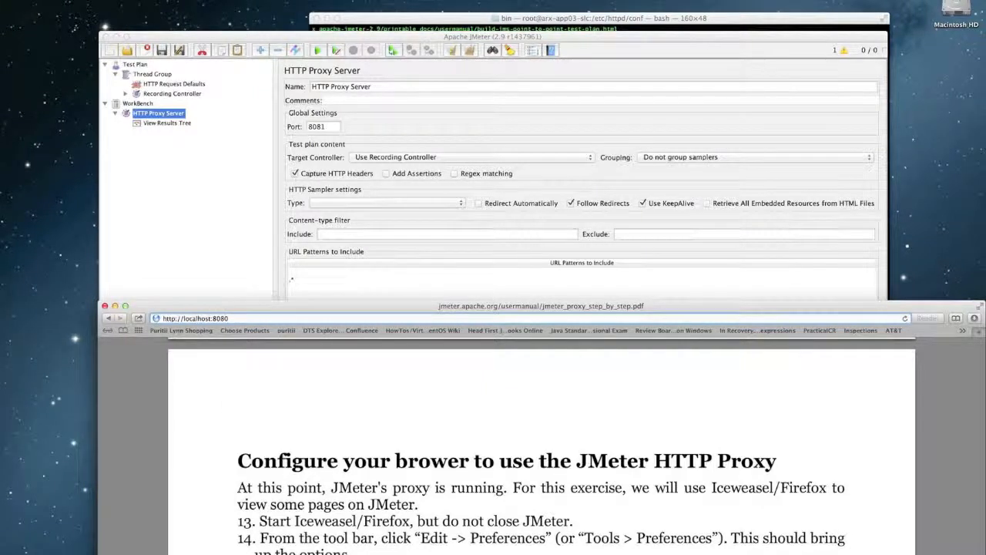
{"action": "key", "text": "super+Tab"}
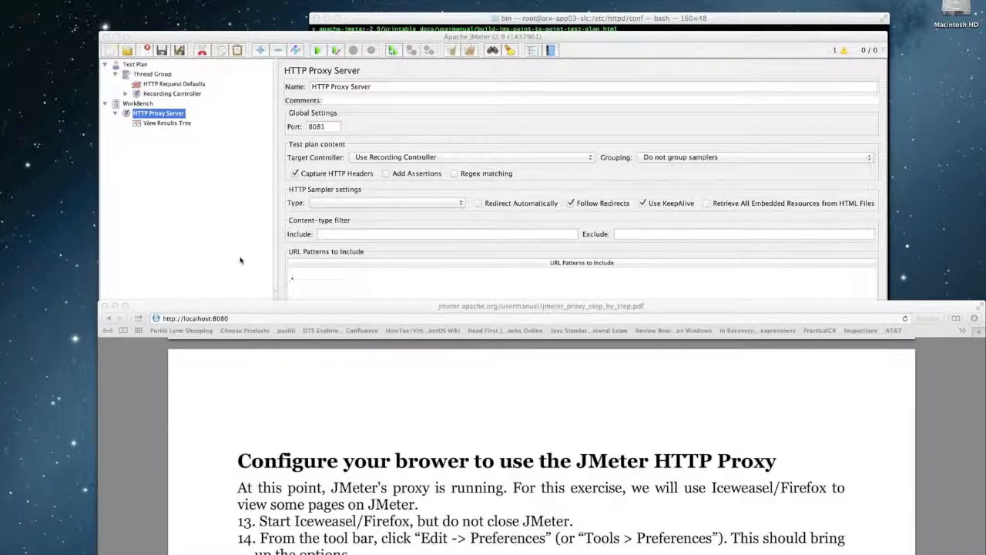
- Load localhost:8080/OnlineServices/shop/order, completing the Puritii order URL from history
{"action": "left_click", "coordinate": [252, 318]}
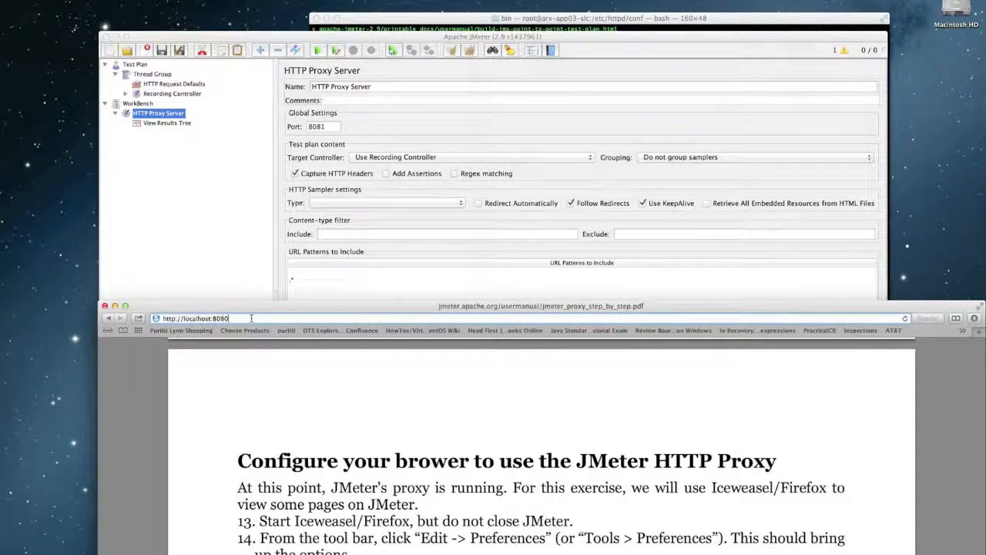
{"action": "type", "text": "/"}
{"action": "type", "text": "On"}
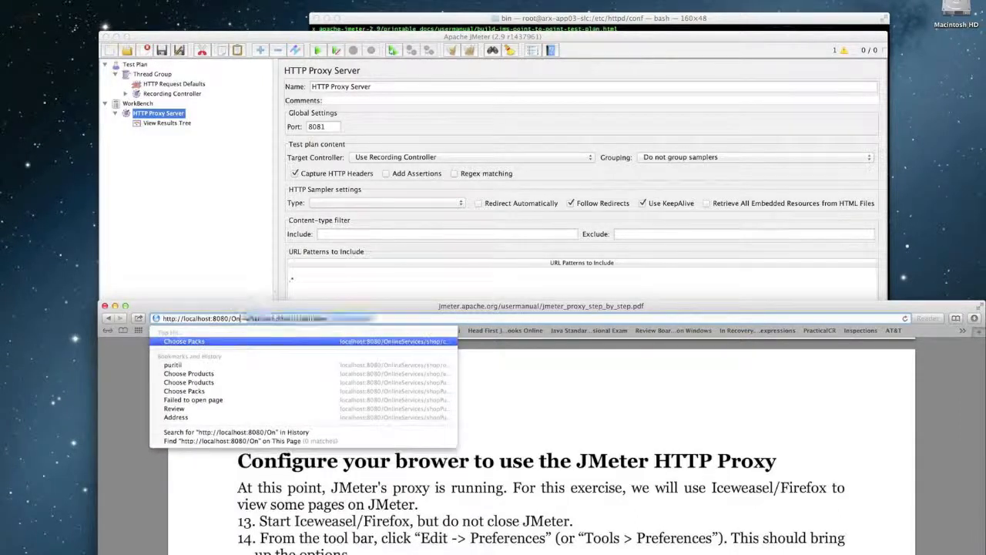
{"action": "type", "text": "lineServices/shop/"}
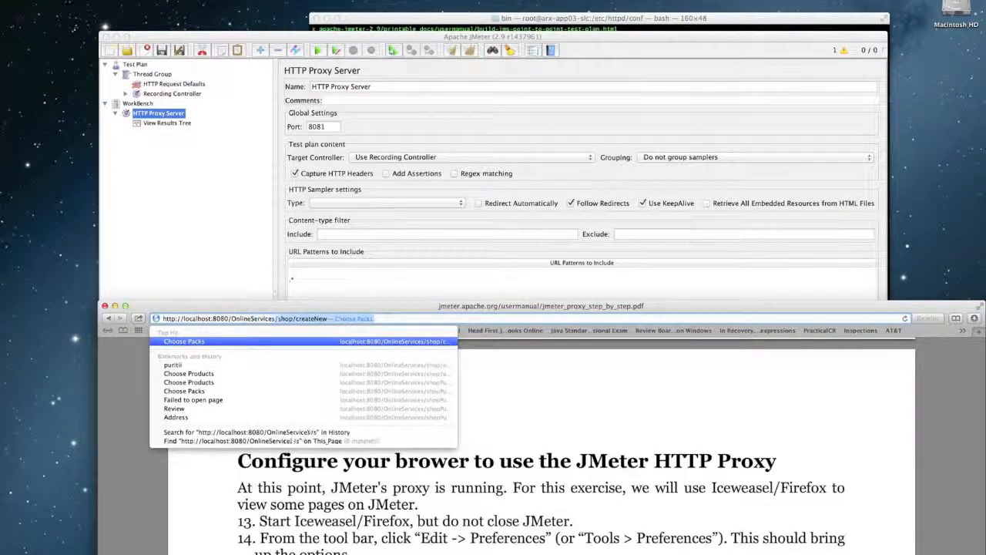
{"action": "type", "text": "order?site=puritii&sponsorid=10001"}
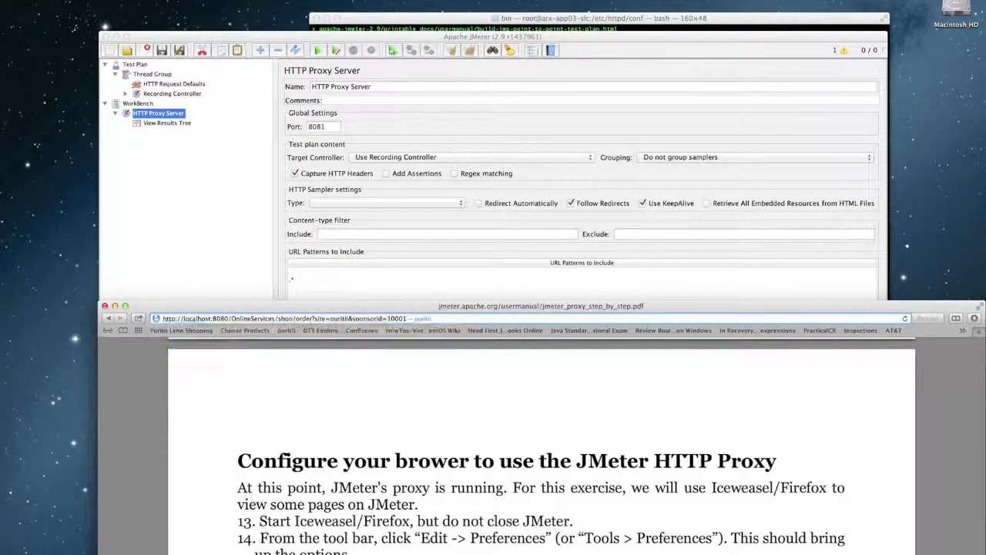
{"action": "key", "text": "Return"}
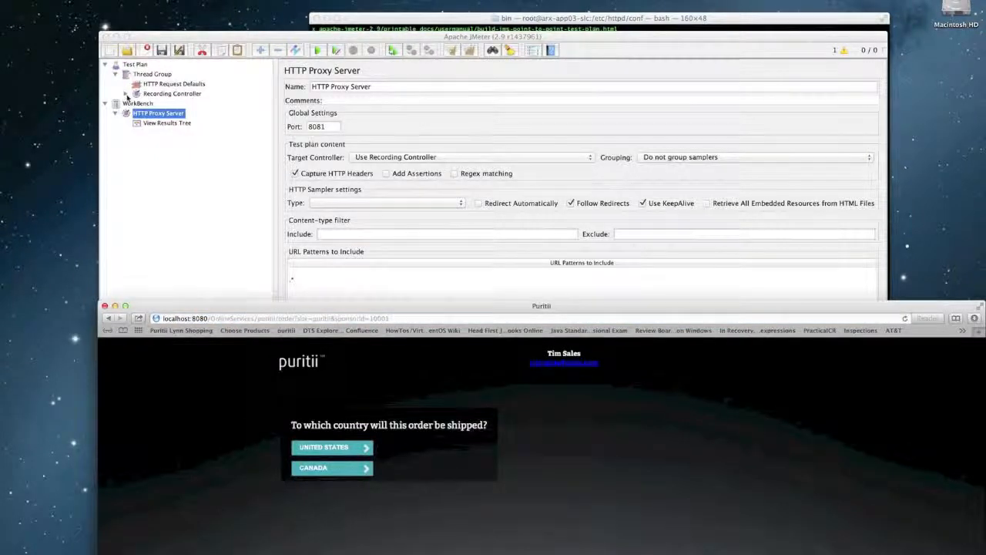
- Arrange the JMeter and store windows and choose United States as the shipping country
{"action": "left_click", "coordinate": [125, 98]}
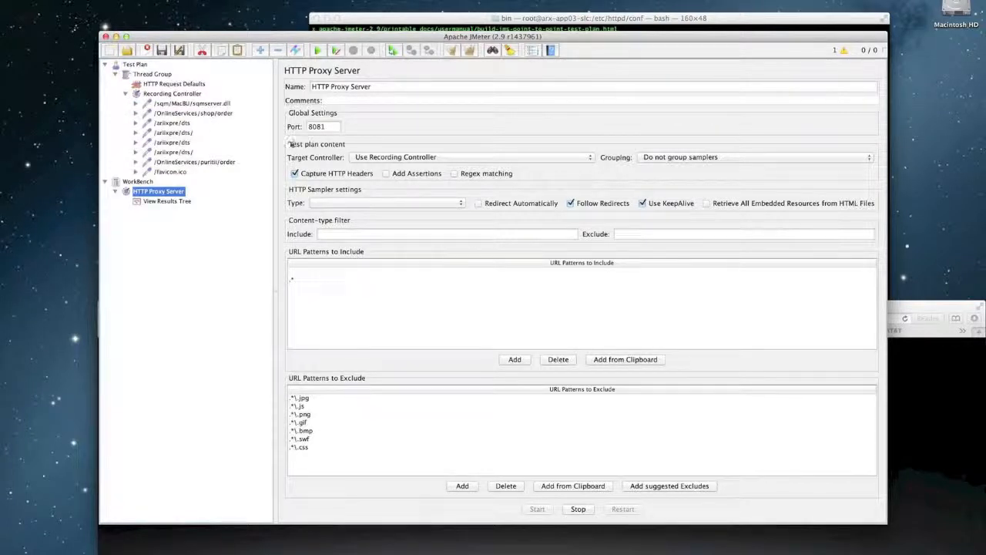
{"action": "left_click_drag", "start_coordinate": [934, 310], "coordinate": [901, 244]}
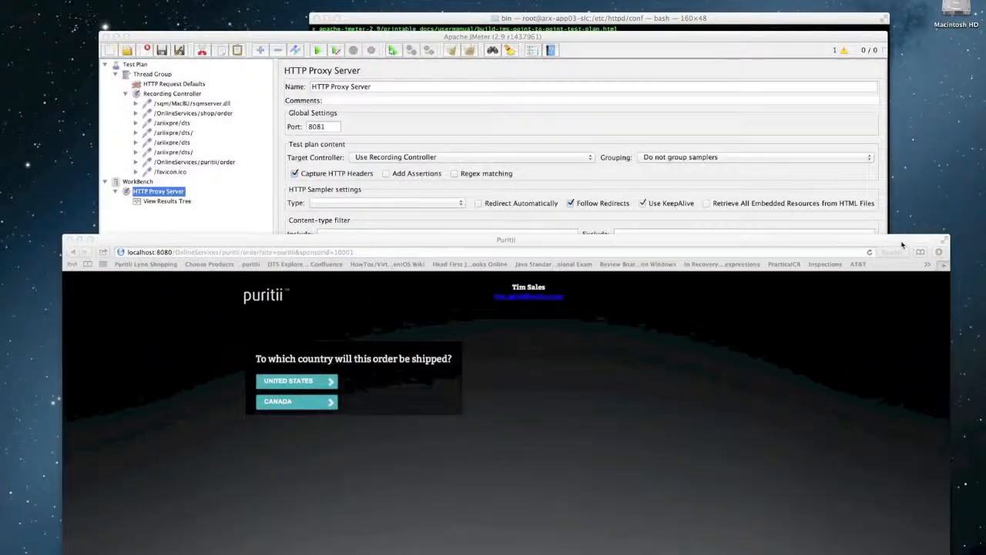
{"action": "left_click", "coordinate": [316, 390]}
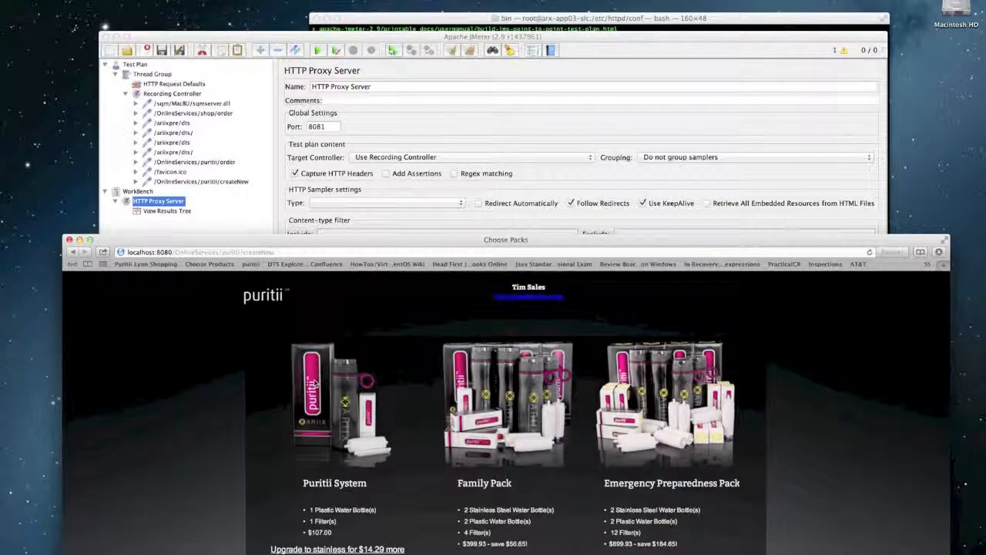
{"action": "scroll", "coordinate": [374, 503], "scroll_direction": "down", "scroll_amount": 1}
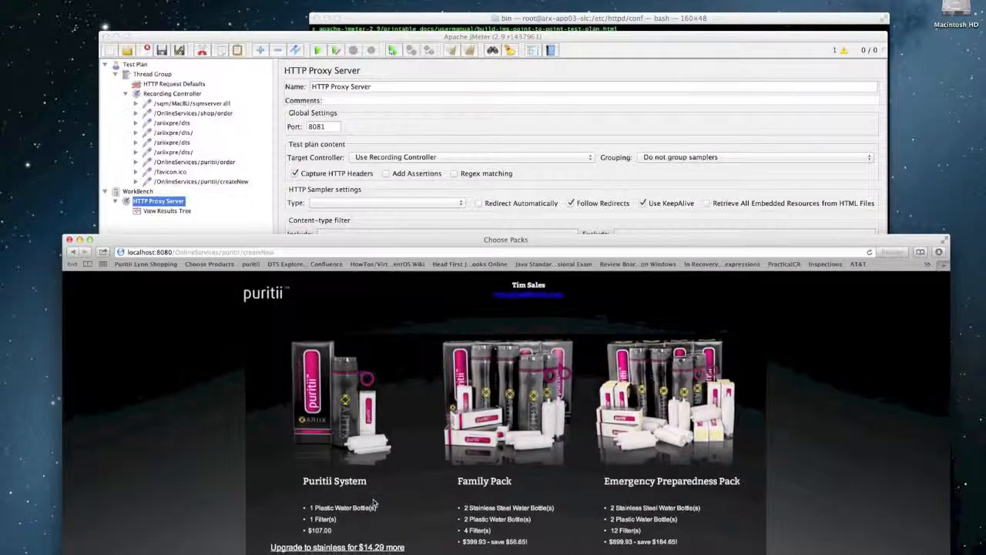
{"action": "scroll", "coordinate": [374, 504], "scroll_direction": "up", "scroll_amount": 1}
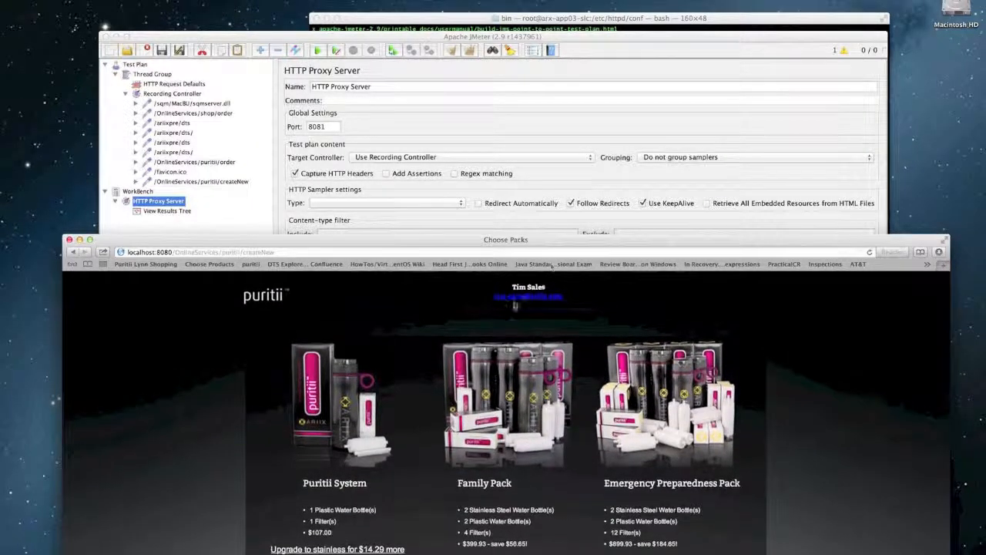
{"action": "left_click_drag", "start_coordinate": [555, 241], "coordinate": [556, 121]}
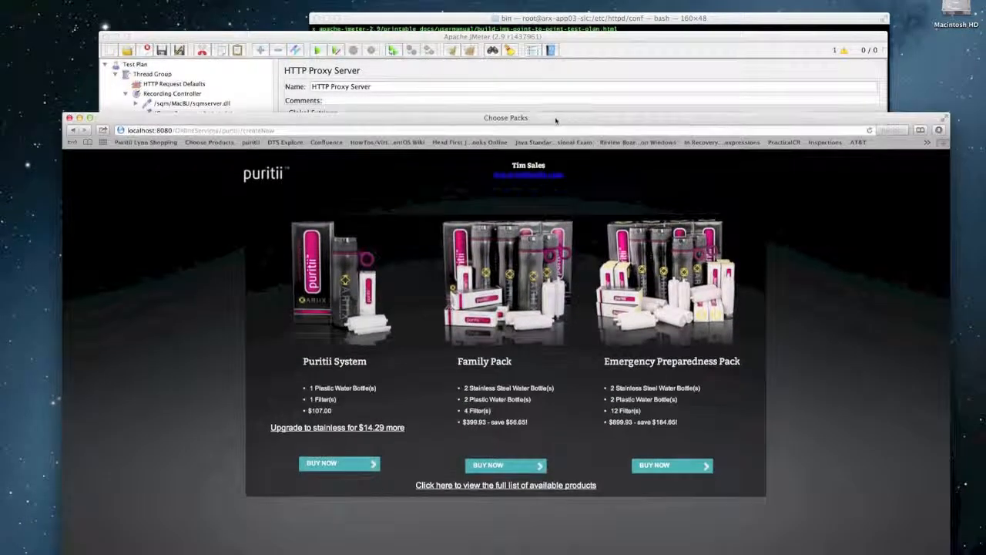
- Add one Family Pack and update the Filter 2 Pack quantity to 2
{"action": "left_click", "coordinate": [523, 466]}
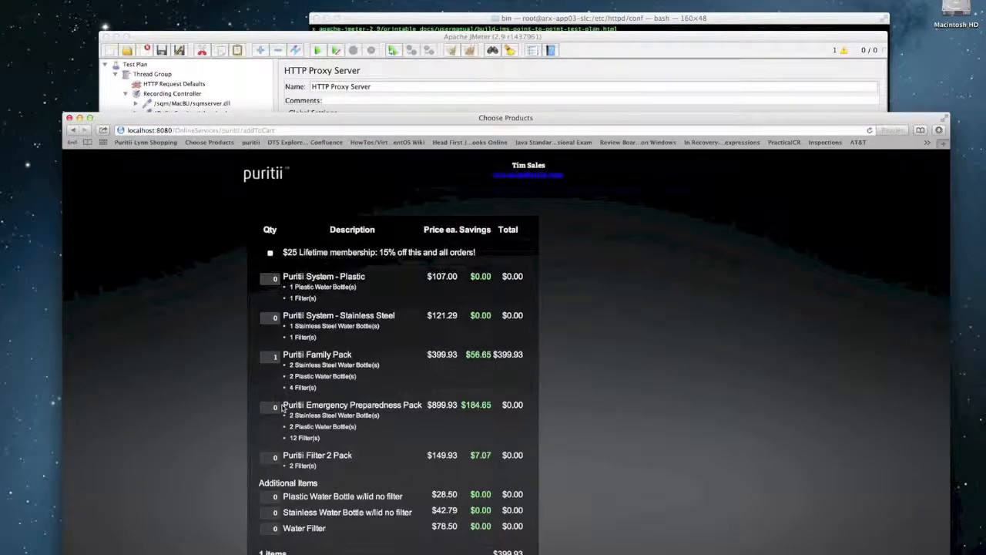
{"action": "double_click", "coordinate": [275, 458]}
{"action": "type", "text": "2"}
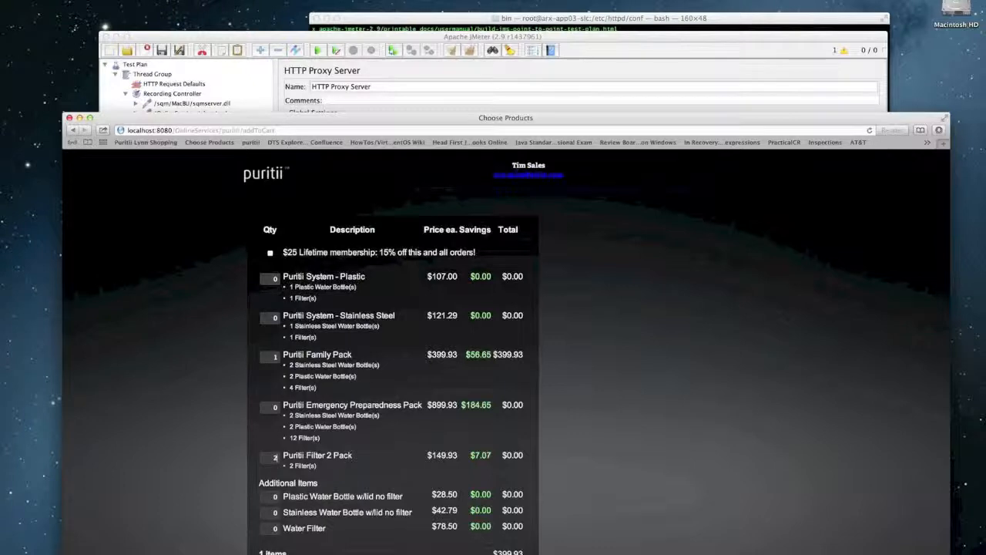
{"action": "key", "text": "Return"}
{"action": "scroll", "coordinate": [490, 505], "scroll_direction": "down", "scroll_amount": 2}
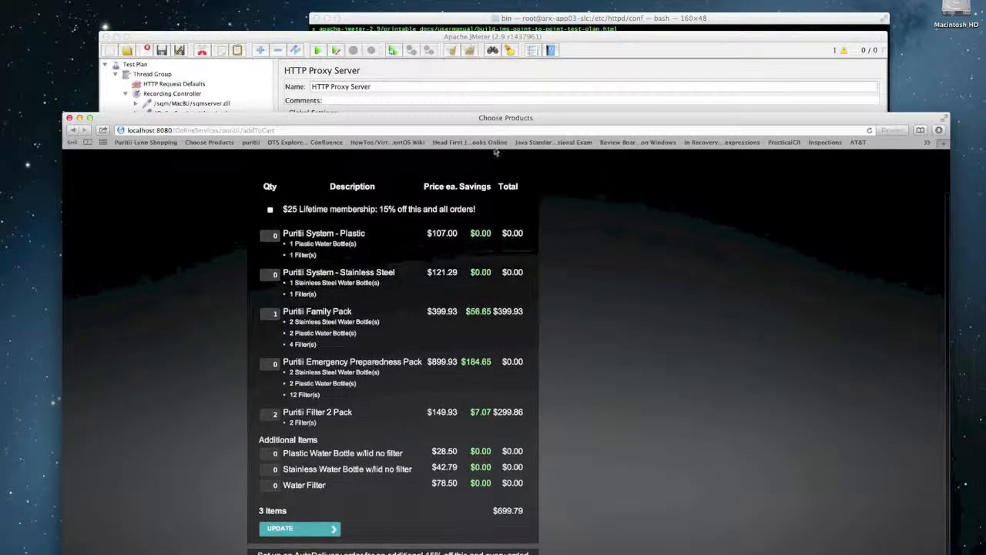
{"action": "left_click_drag", "start_coordinate": [522, 118], "coordinate": [530, 22]}
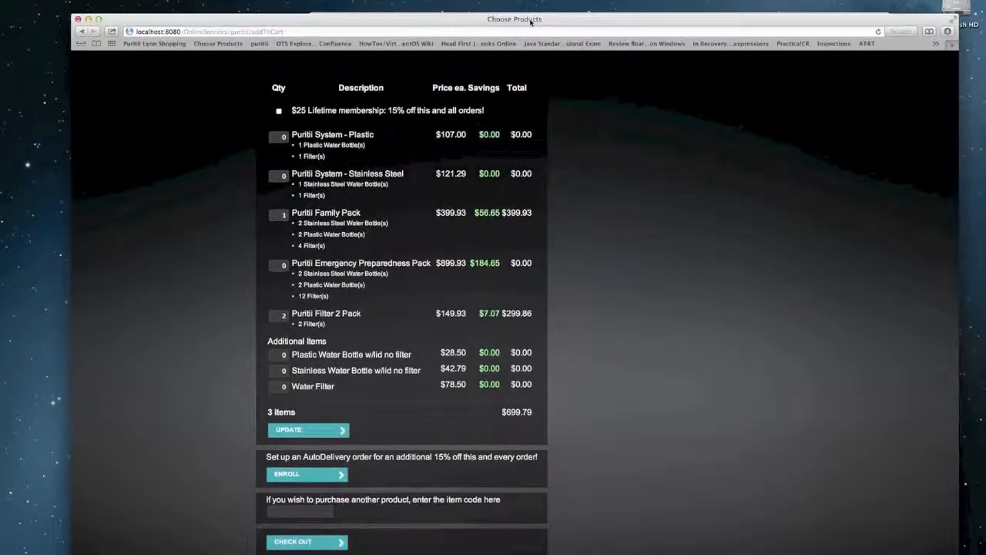
- Check out and submit the shipping form with the customer's e-mail, phone, city and postal code
{"action": "left_click", "coordinate": [319, 543]}
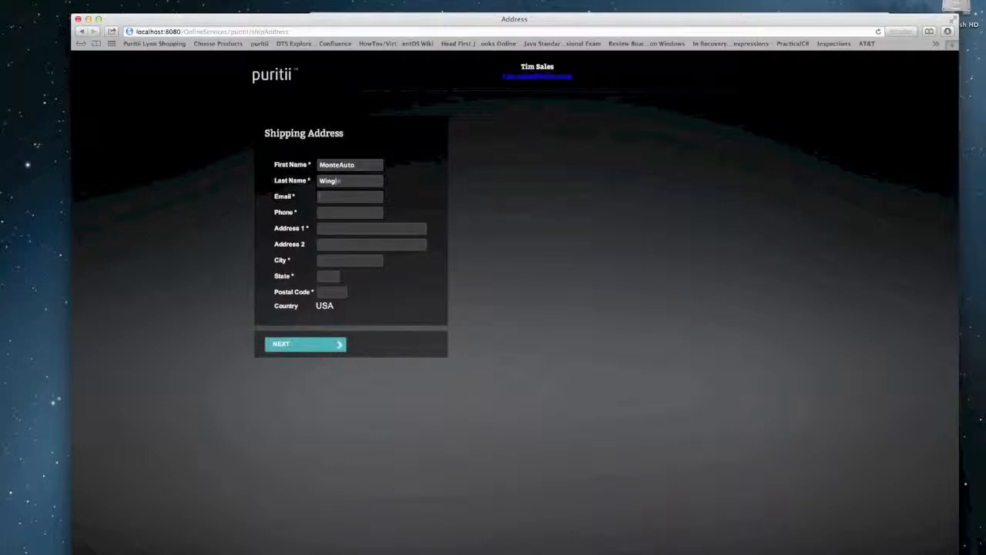
{"action": "key", "text": "Tab"}
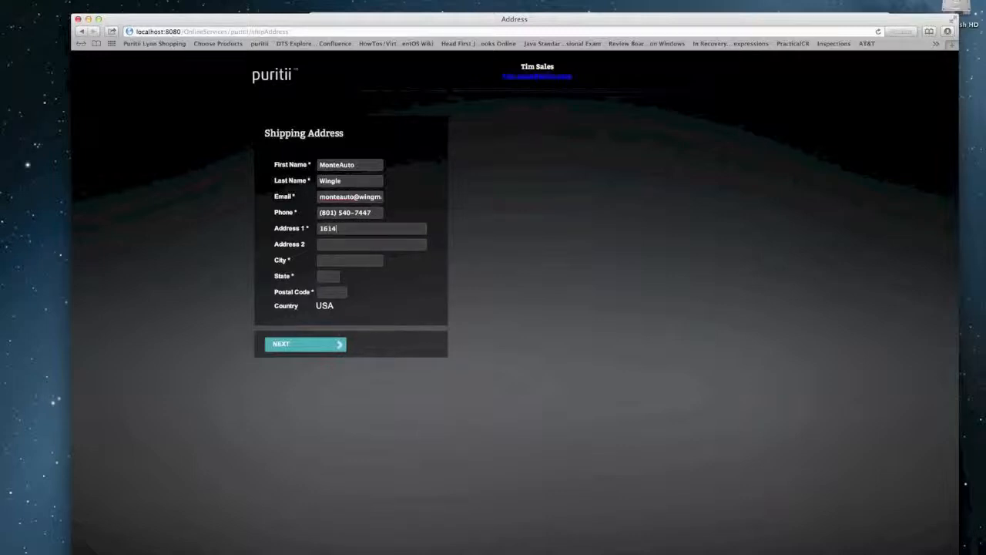
{"action": "key", "text": "Tab"}
{"action": "type", "text": "8"}
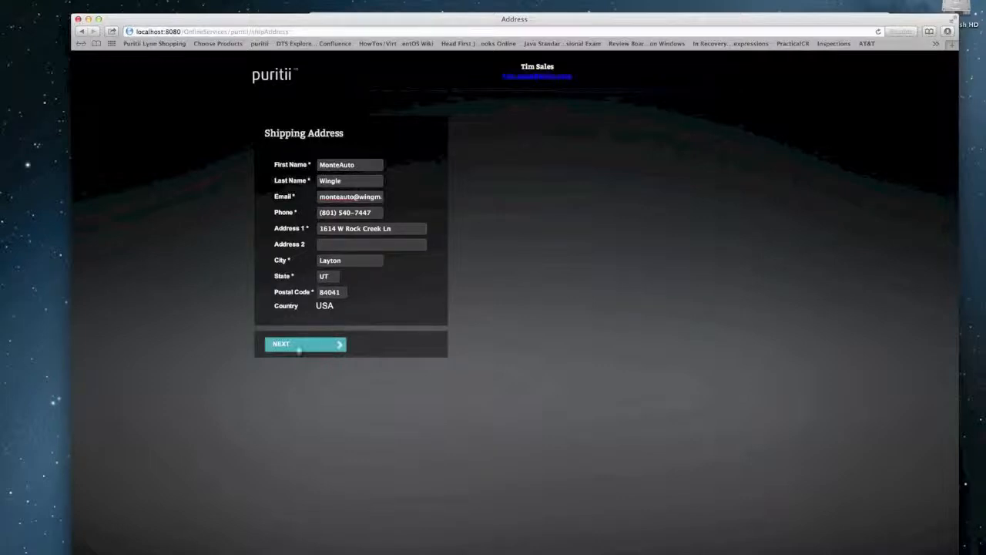
{"action": "left_click", "coordinate": [303, 349]}
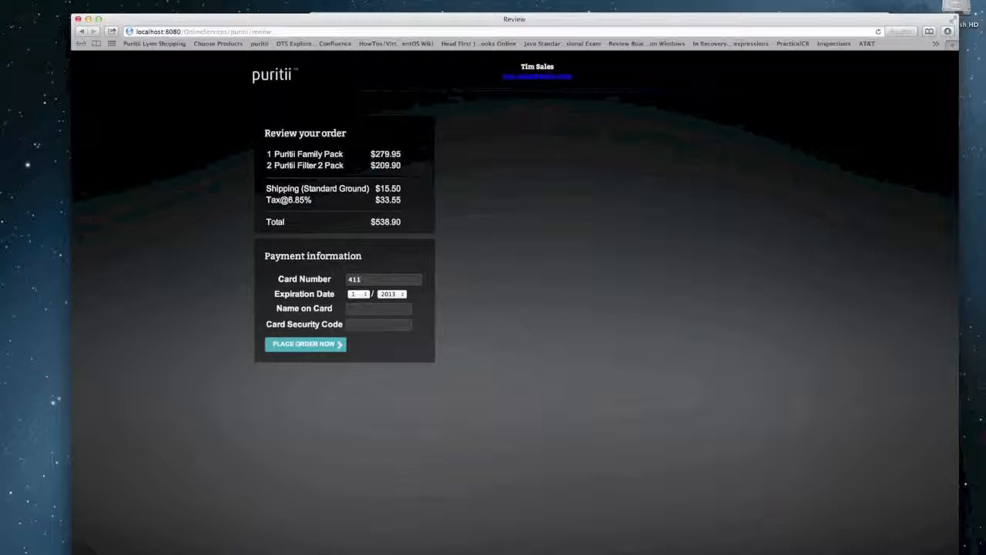
- Pay with the test card number, expiry year 2014 and cardholder name, place the order, close the receipt
{"action": "type", "text": "1111111111111"}
{"action": "left_click", "coordinate": [402, 295]}
{"action": "left_click", "coordinate": [389, 305]}
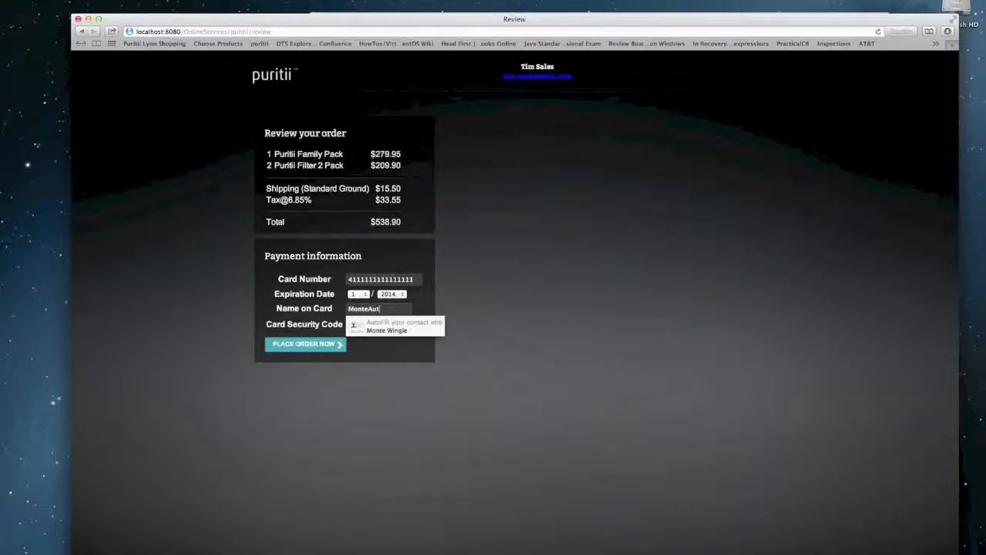
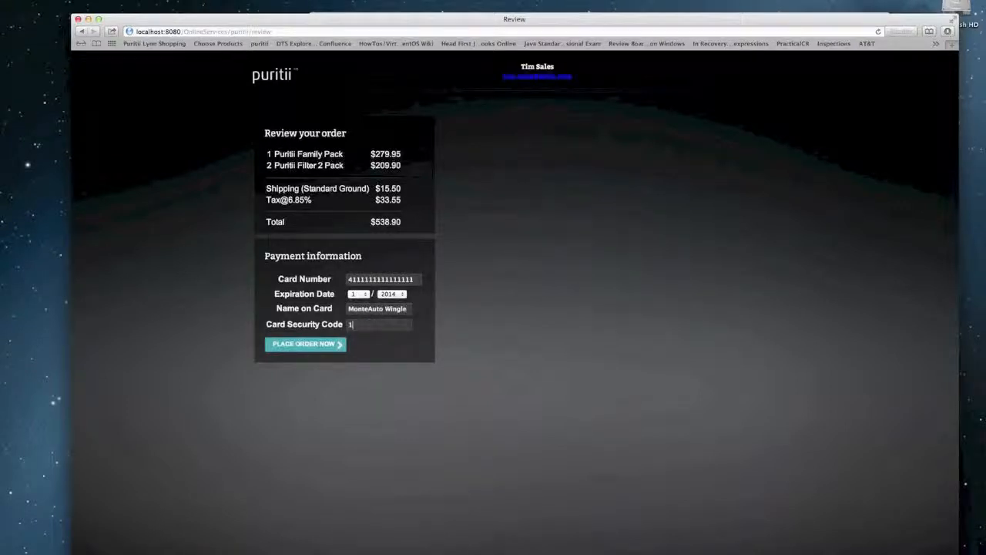
{"action": "left_click", "coordinate": [335, 347]}
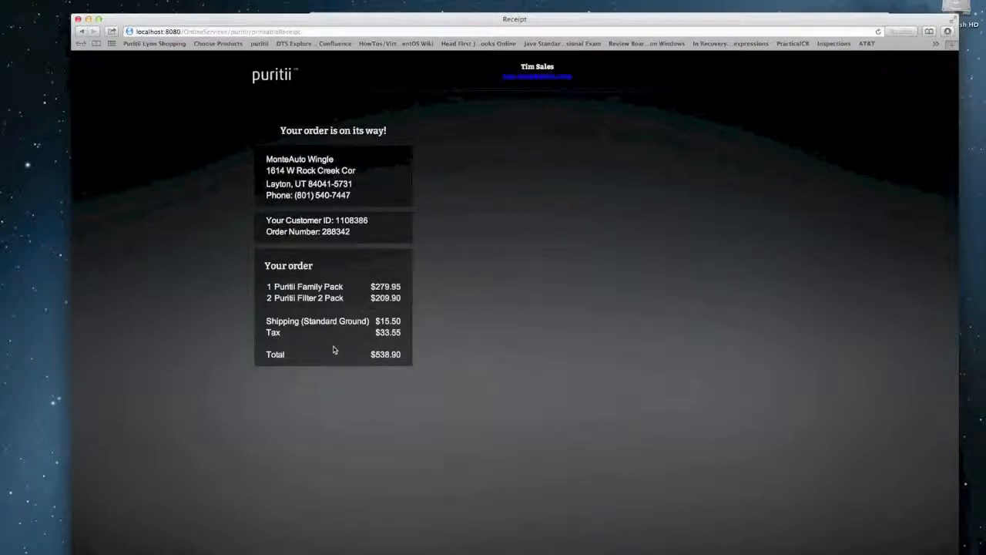
{"action": "left_click", "coordinate": [77, 21]}
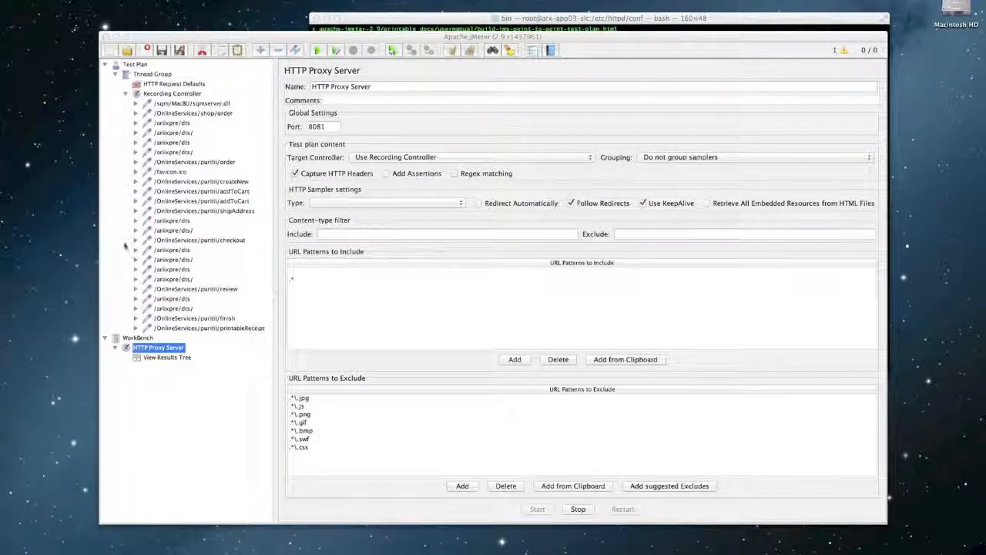
- Stop JMeter's HTTP Proxy Server so the checkout recording ends
{"action": "left_click", "coordinate": [580, 510]}
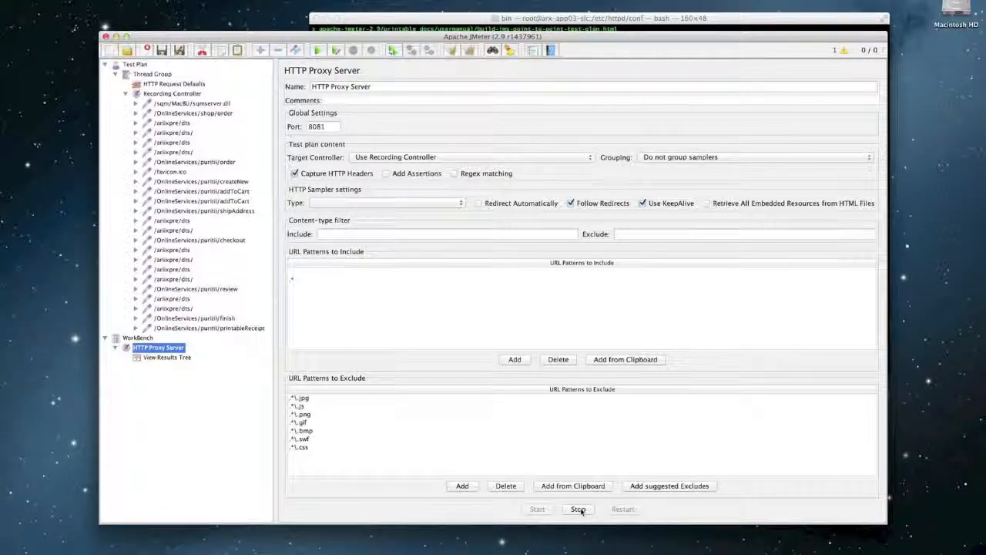
{"action": "left_click", "coordinate": [580, 510]}
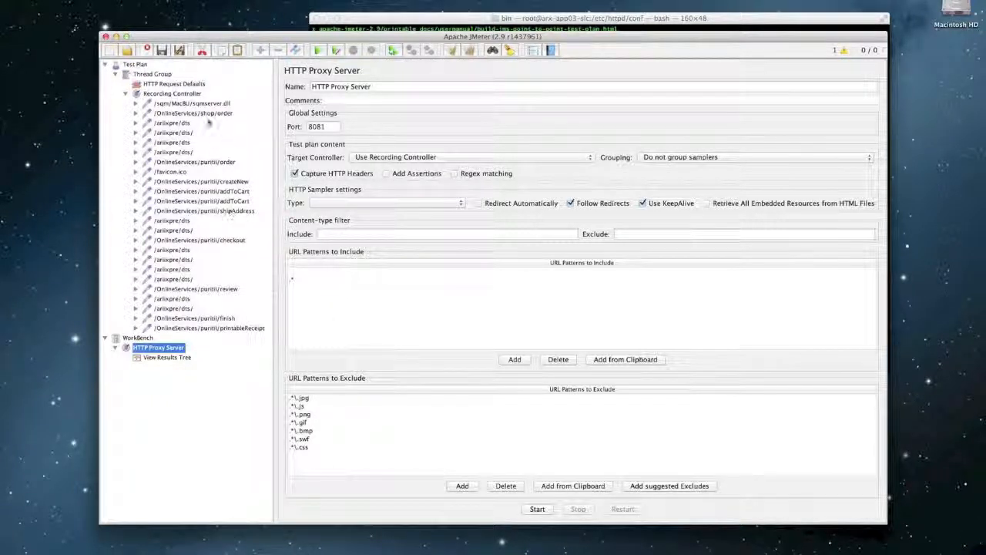
{"action": "right_click", "coordinate": [154, 75]}
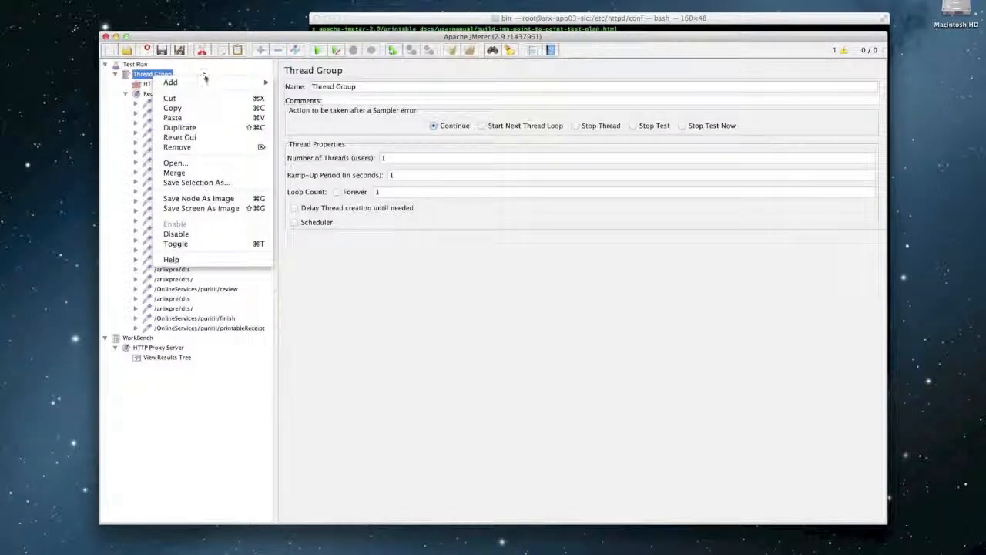
- Add a View Results Tree listener to the Thread Group via Add > Listener
{"action": "mouse_move", "coordinate": [202, 82]}
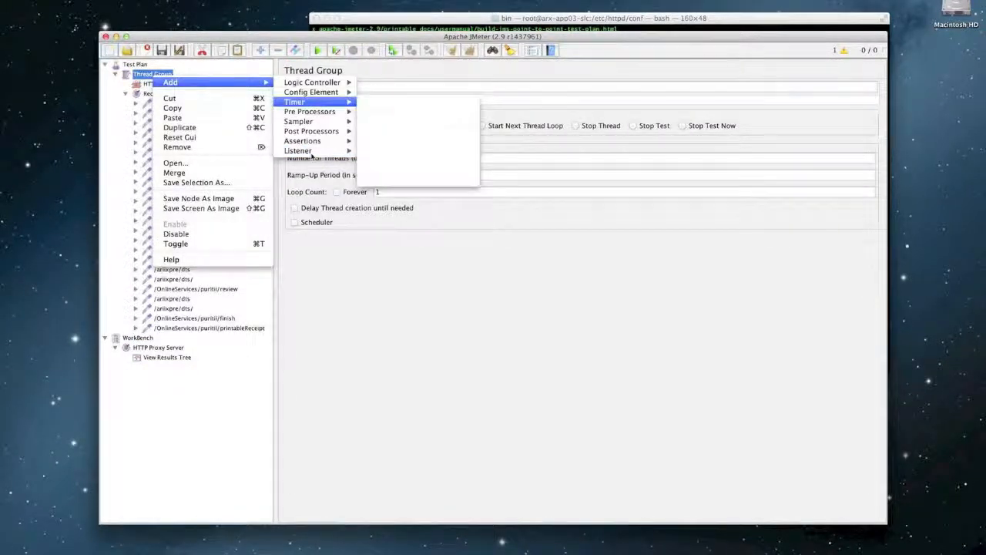
{"action": "mouse_move", "coordinate": [316, 151]}
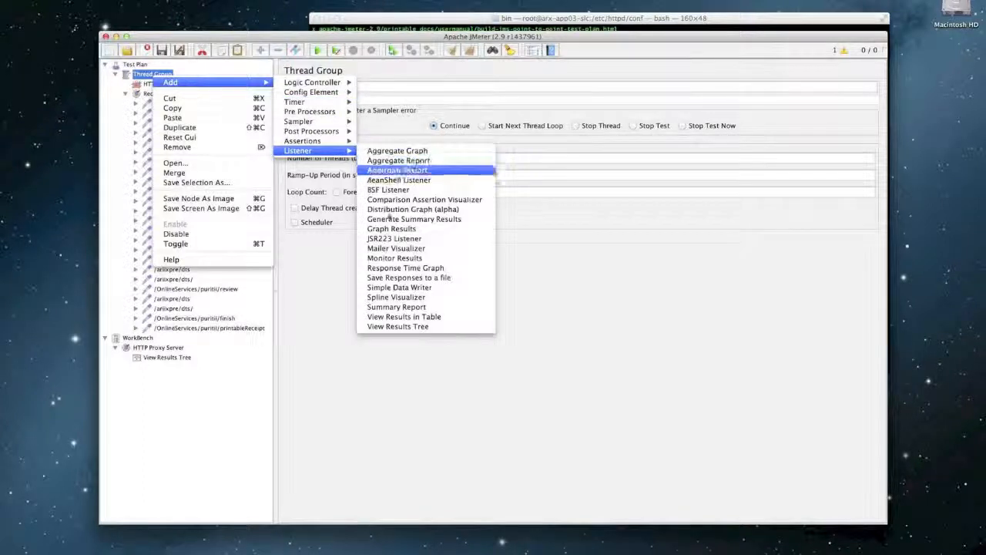
{"action": "left_click", "coordinate": [389, 326]}
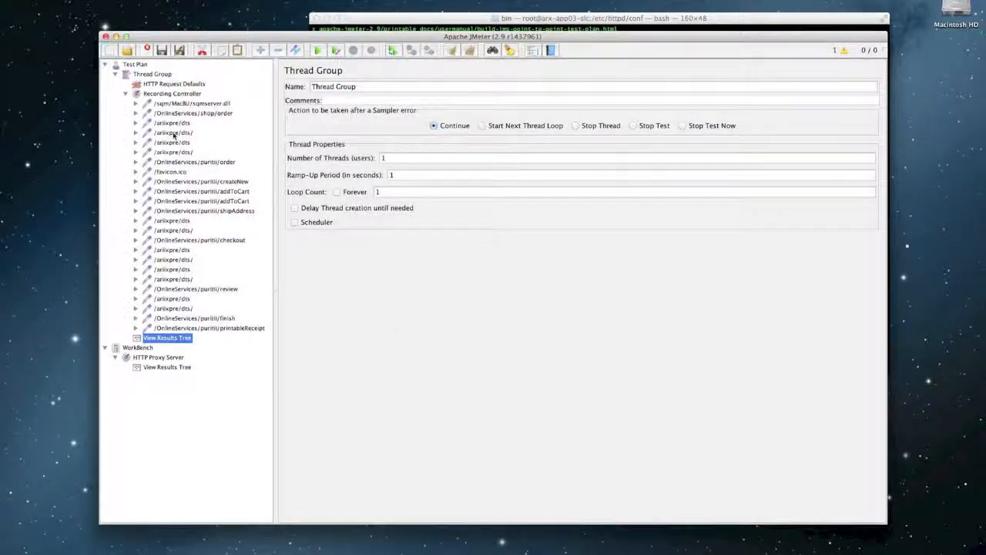
{"action": "left_click", "coordinate": [164, 75]}
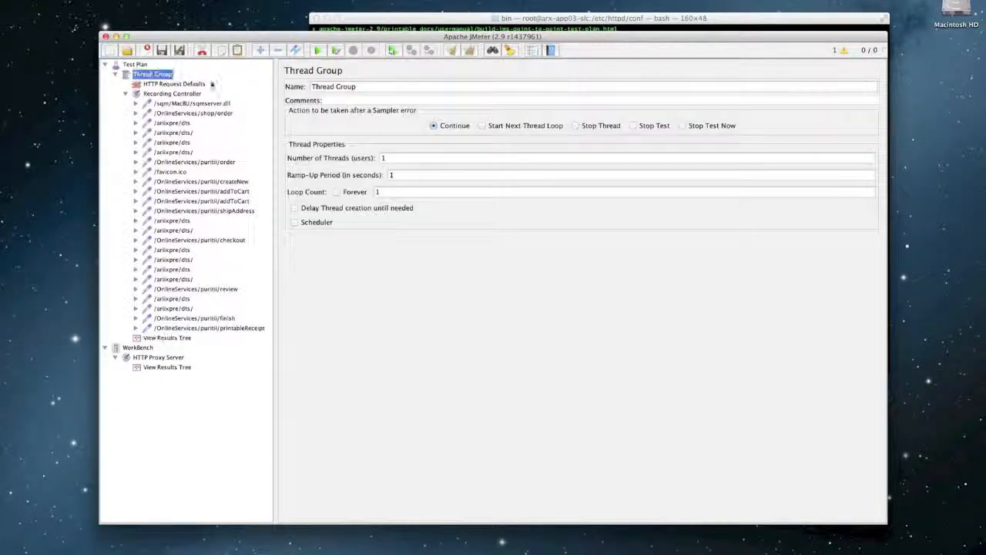
- Save the test plan as LocalPuritiiOrder.jmx in the bin folder and start the run
{"action": "left_click", "coordinate": [320, 51]}
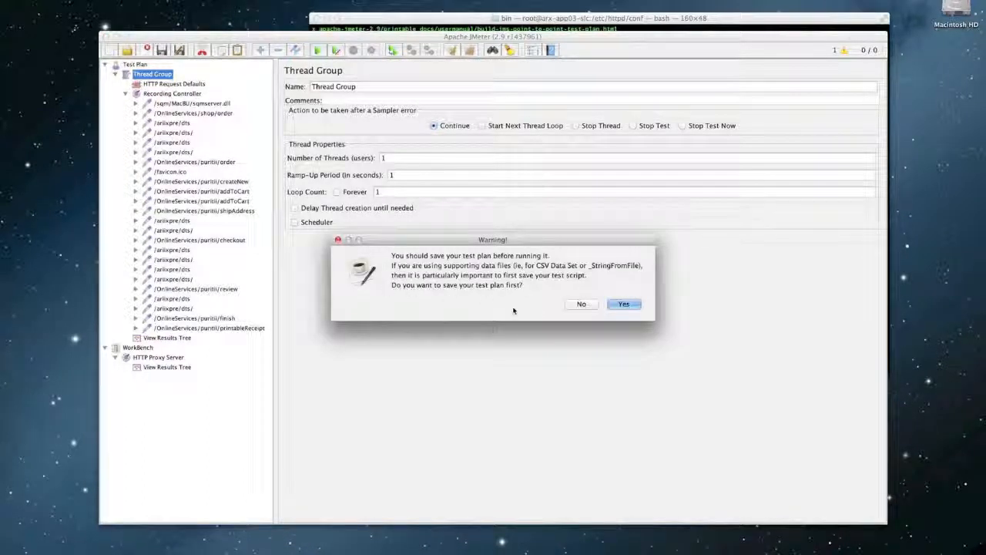
{"action": "left_click", "coordinate": [623, 305]}
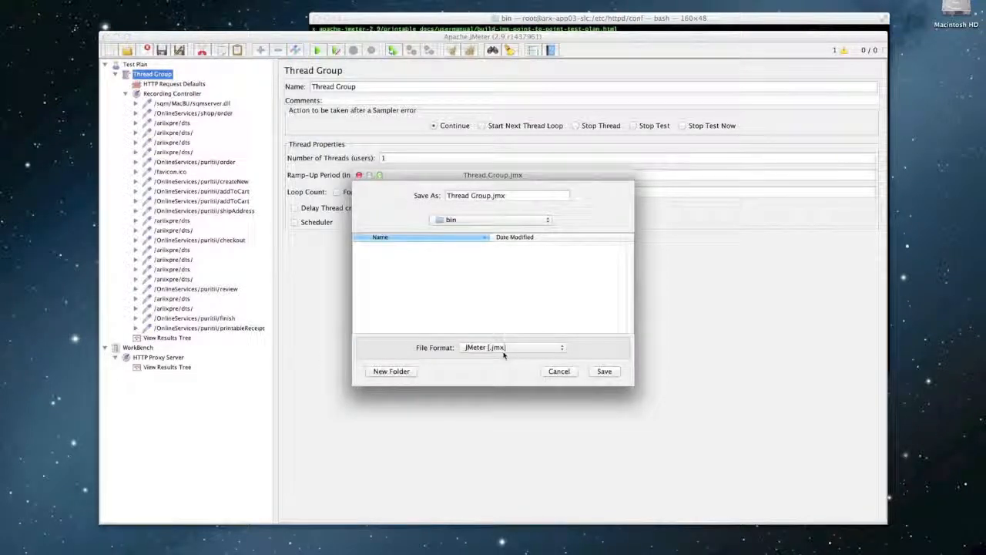
{"action": "type", "text": "LocalPuritii"}
{"action": "type", "text": ".jmx"}
{"action": "left_click", "coordinate": [607, 374]}
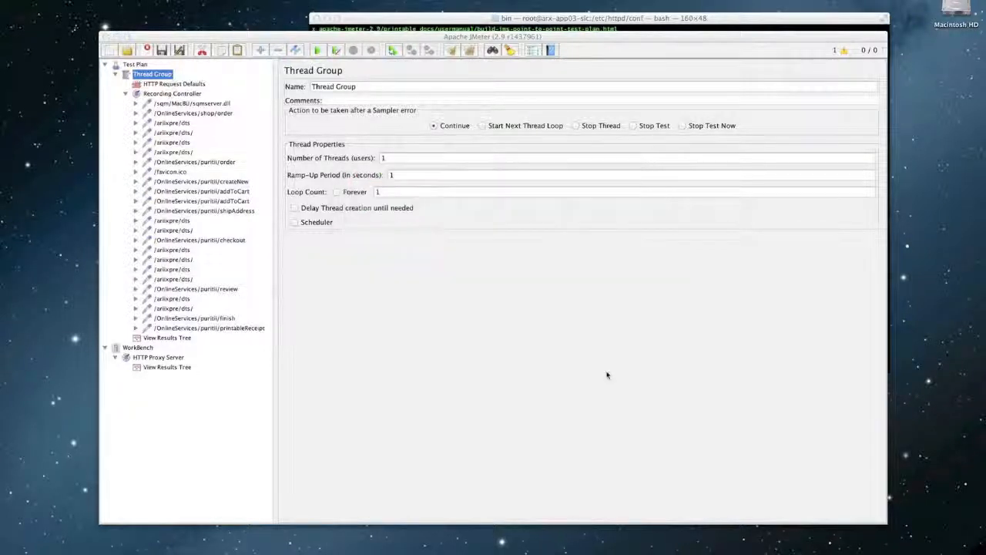
{"action": "key", "text": "super+r"}
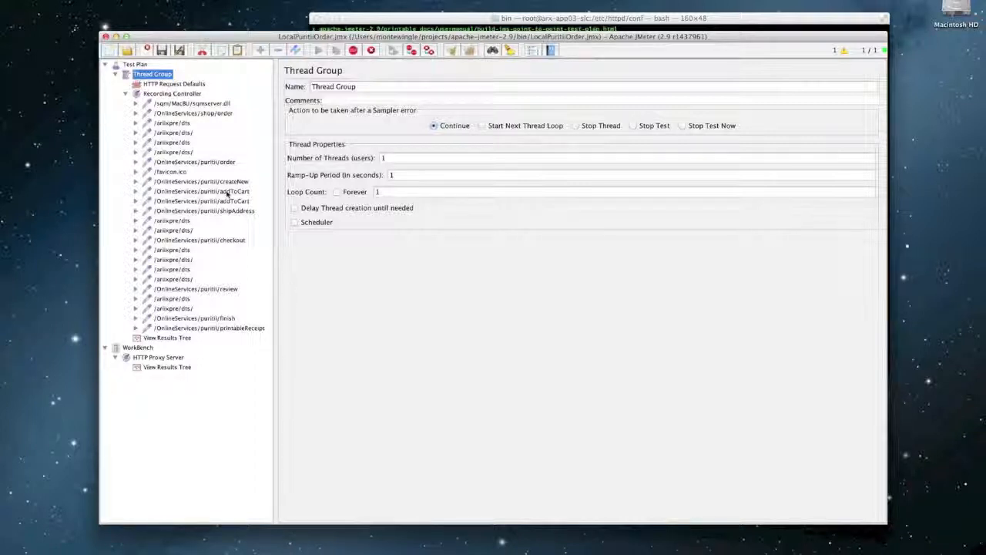
- Inspect an addToCart sample's Request, Response data and Sampler result in View Results Tree
{"action": "left_click", "coordinate": [152, 339]}
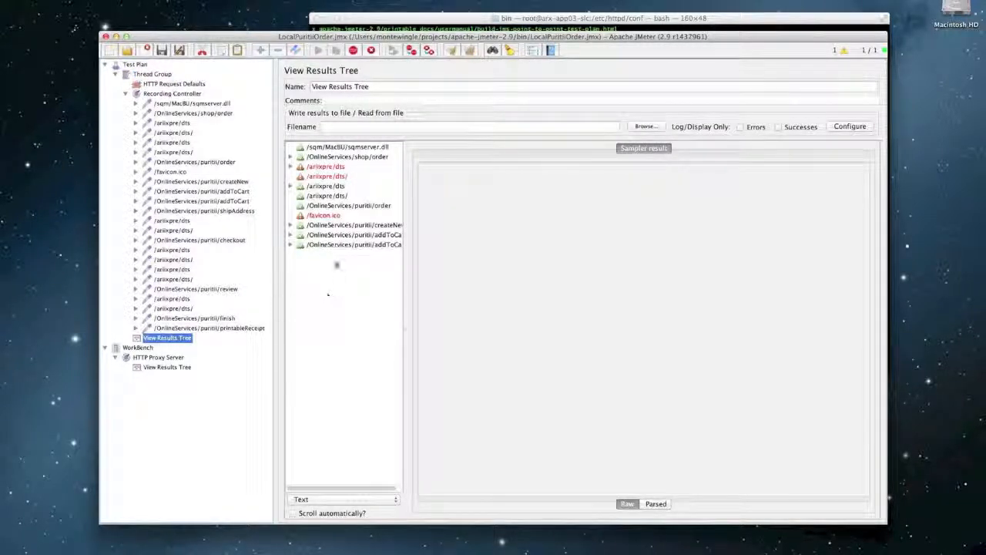
{"action": "left_click", "coordinate": [330, 245]}
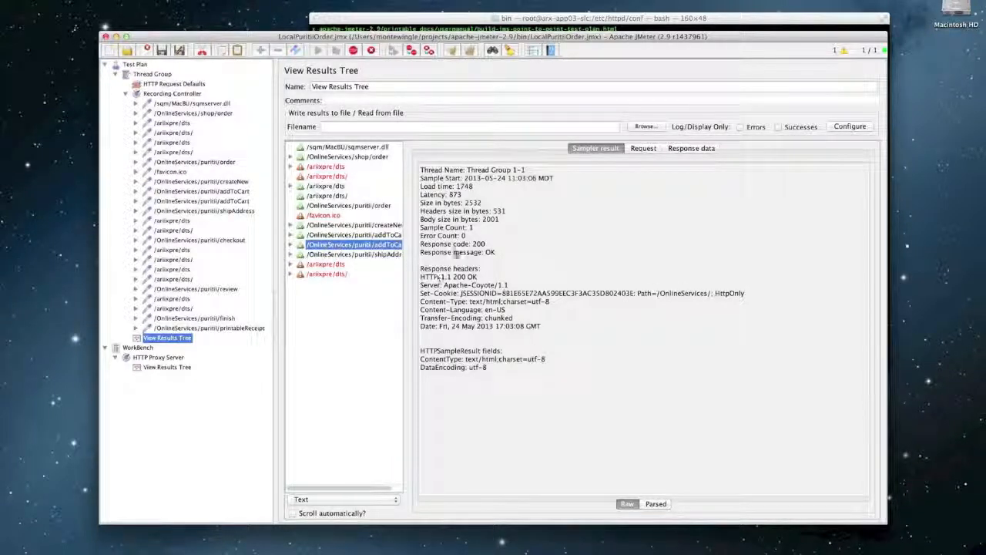
{"action": "left_click", "coordinate": [642, 149]}
{"action": "left_click", "coordinate": [711, 149]}
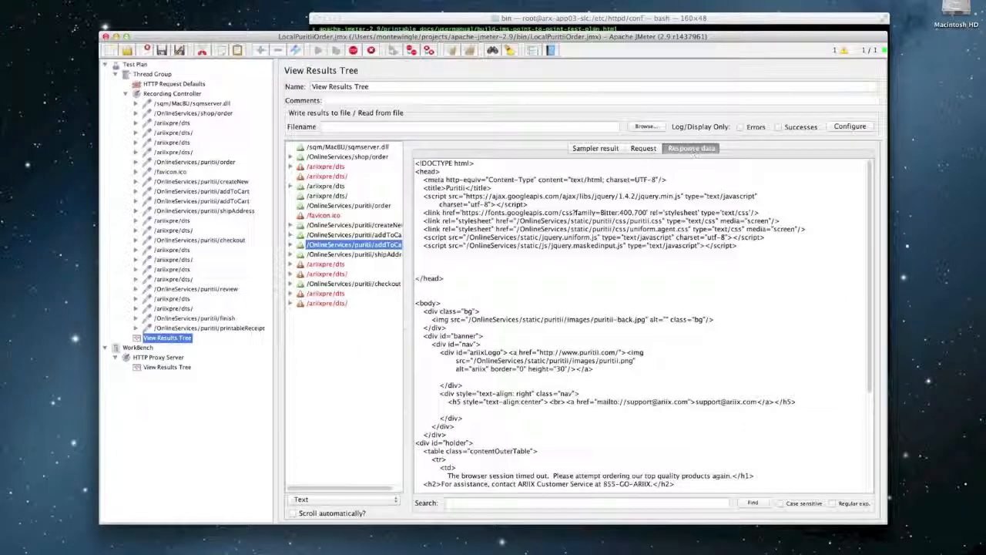
{"action": "left_click", "coordinate": [597, 149]}
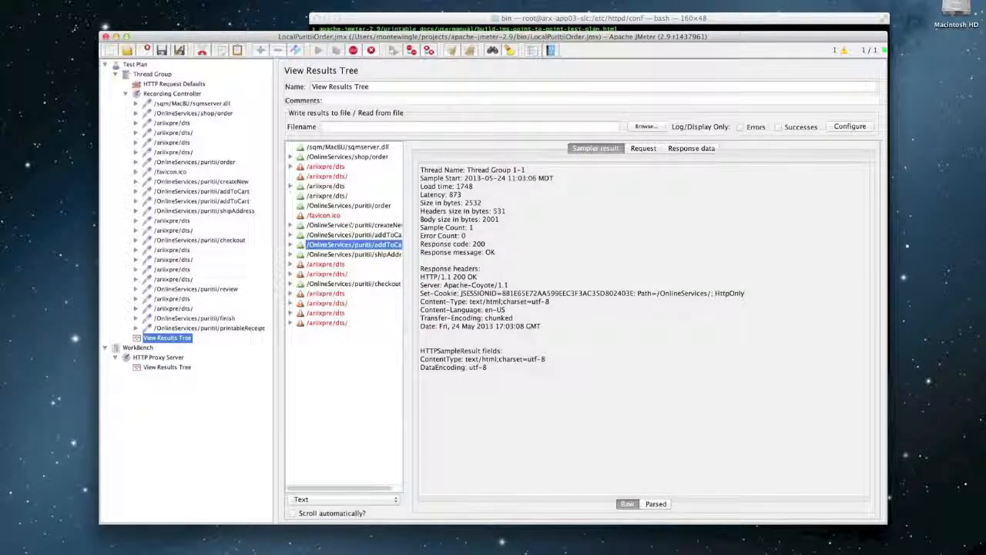